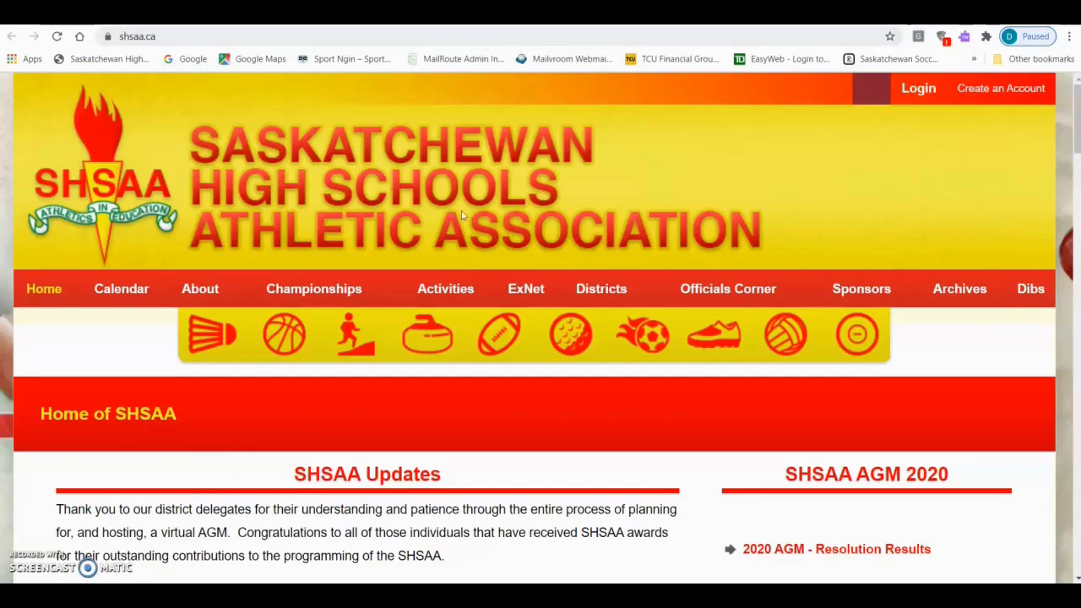
# Sign in to ExNet with the school's username and password and open the Activity Eligibility Form page.
pyautogui.click(526, 290)
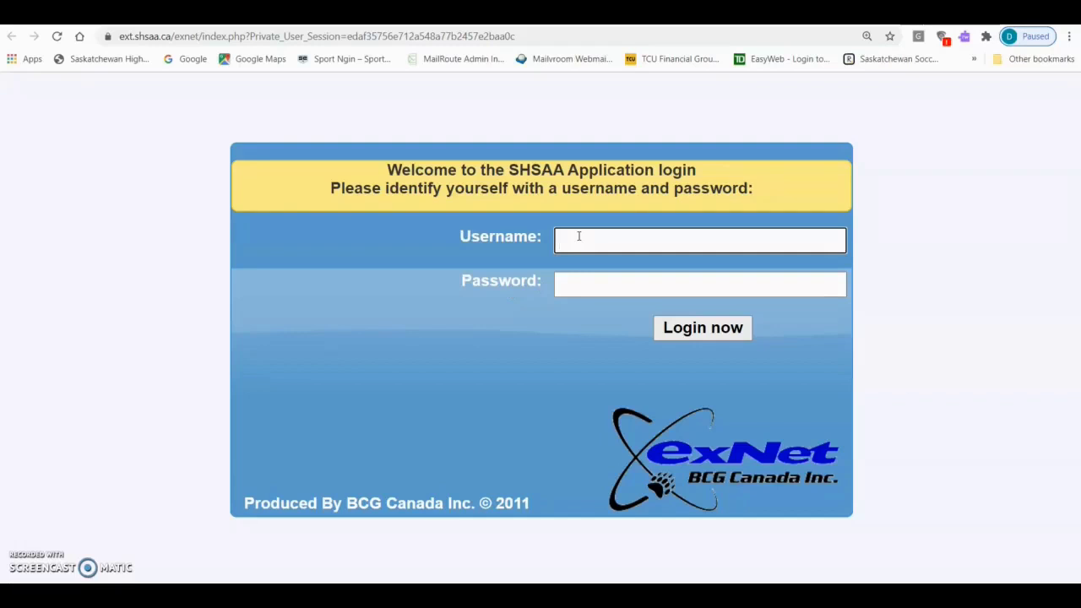
pyautogui.write('richmou')
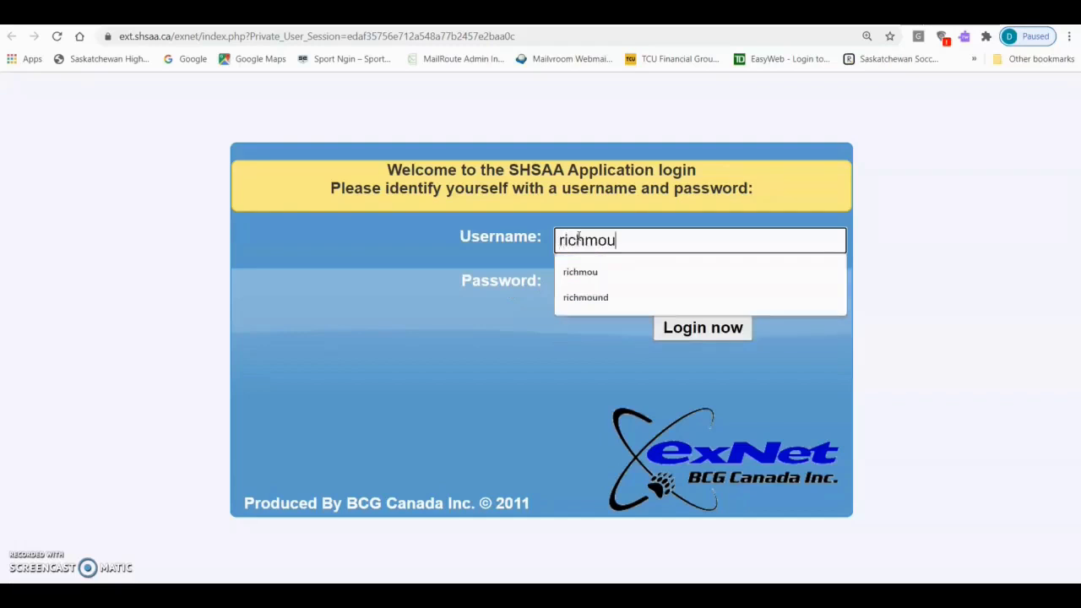
pyautogui.press('Tab')
pyautogui.write('*********')
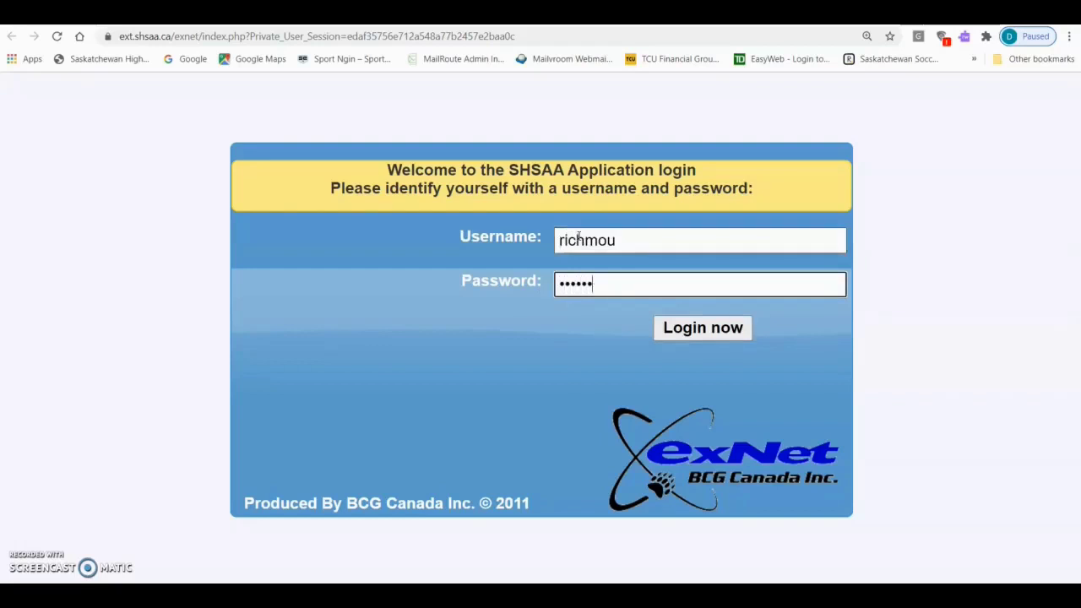
pyautogui.write('*')
pyautogui.press('Return')
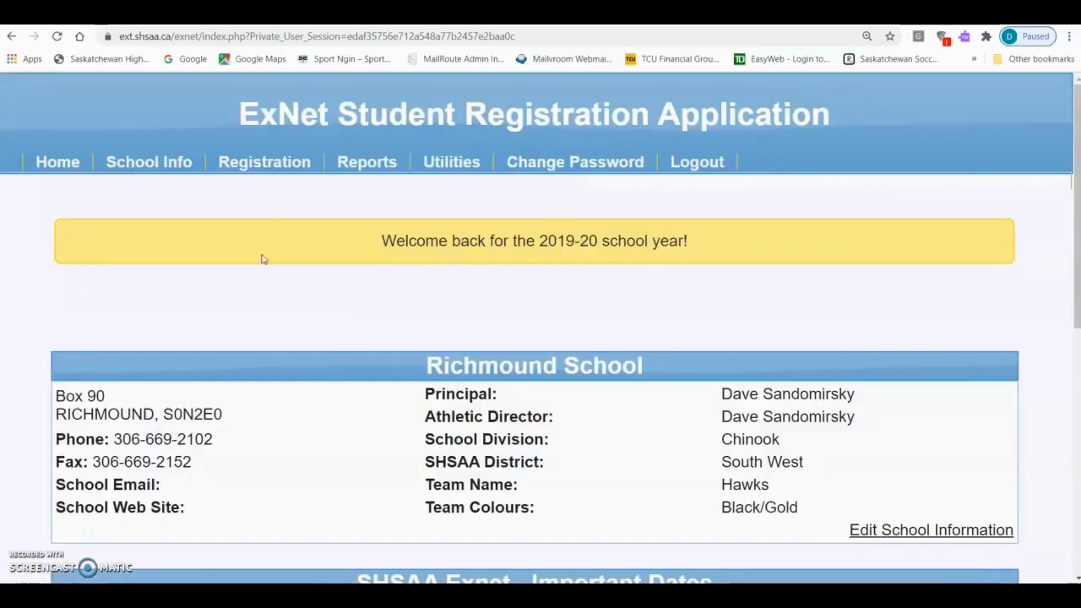
pyautogui.click(269, 163)
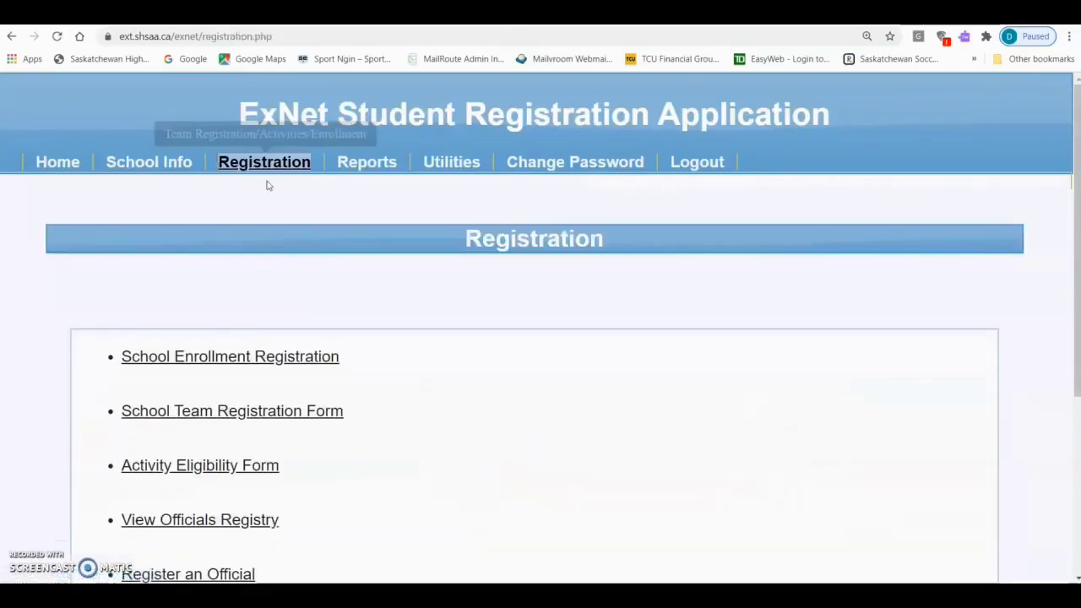
pyautogui.click(209, 465)
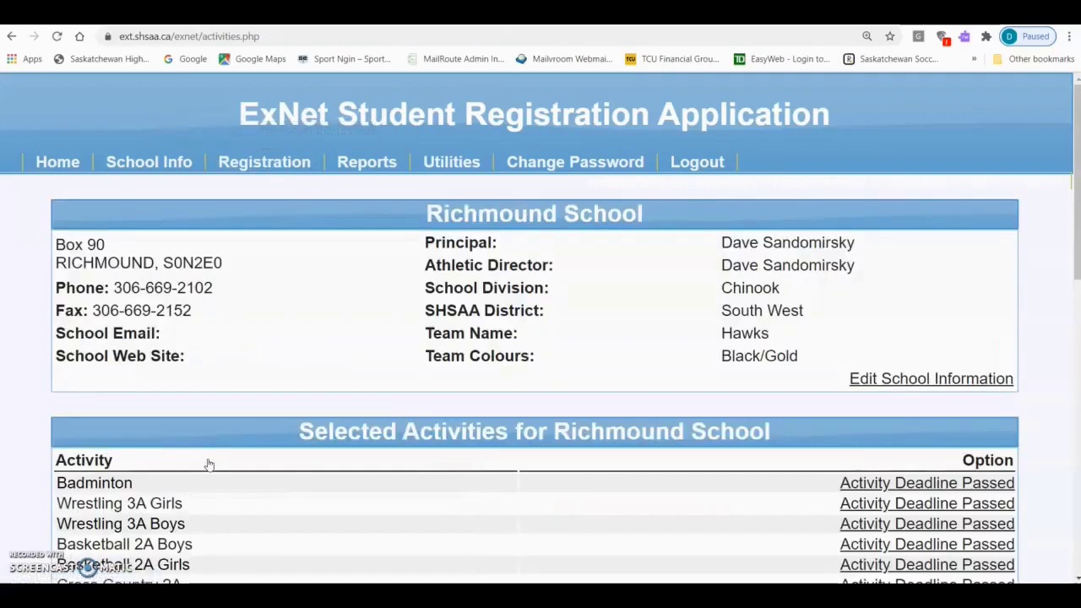
# Scroll down Richmond School's Selected Activities list to see the eligibility form links and Fees Due.
pyautogui.scroll(-4, 209, 464)
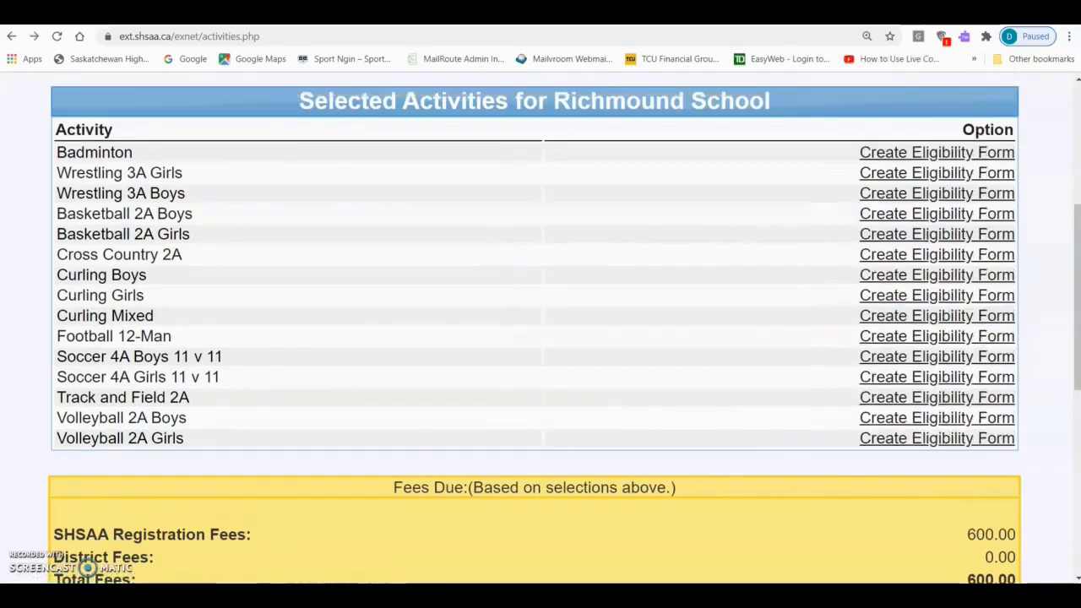
# Start the Volleyball 2A Boys eligibility form and scroll to its registration questions.
pyautogui.click(904, 419)
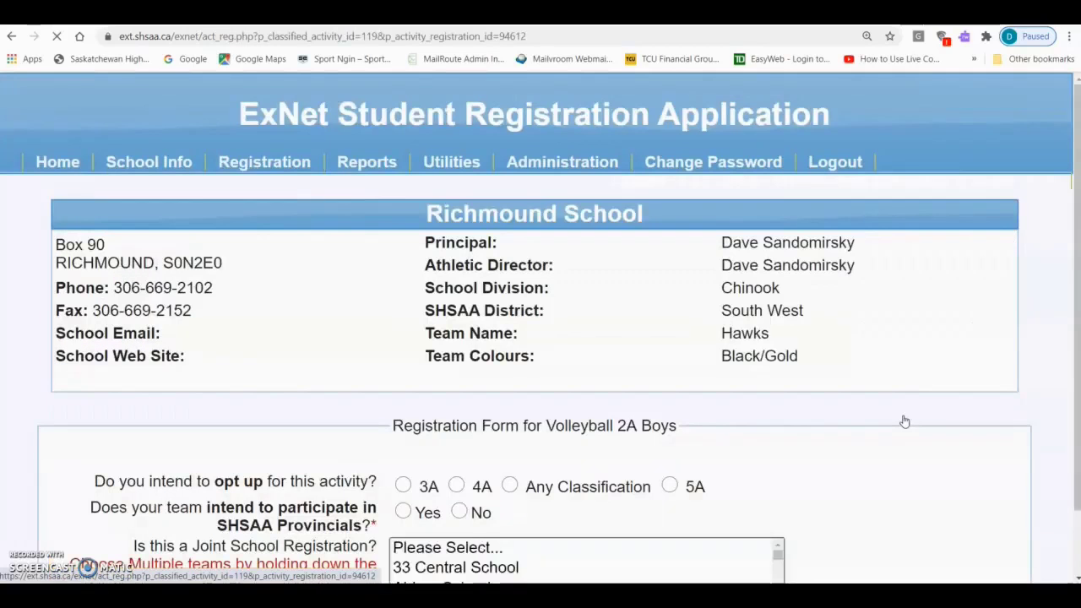
pyautogui.scroll(-3, 902, 424)
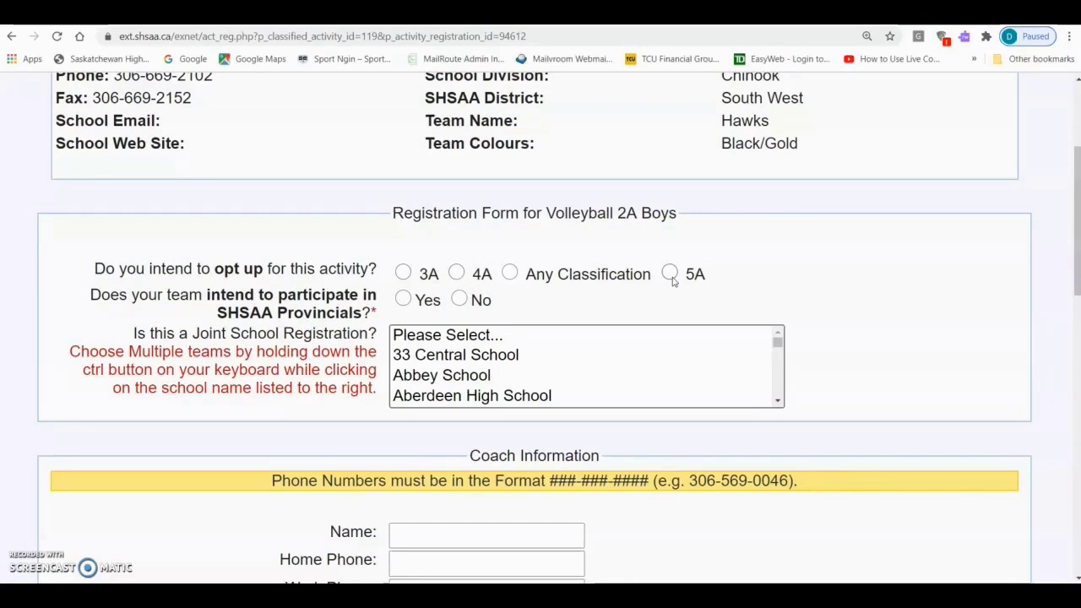
# Go to the SHSAA home page and open Forms and Due Dates from Quick Links.
pyautogui.click(151, 60)
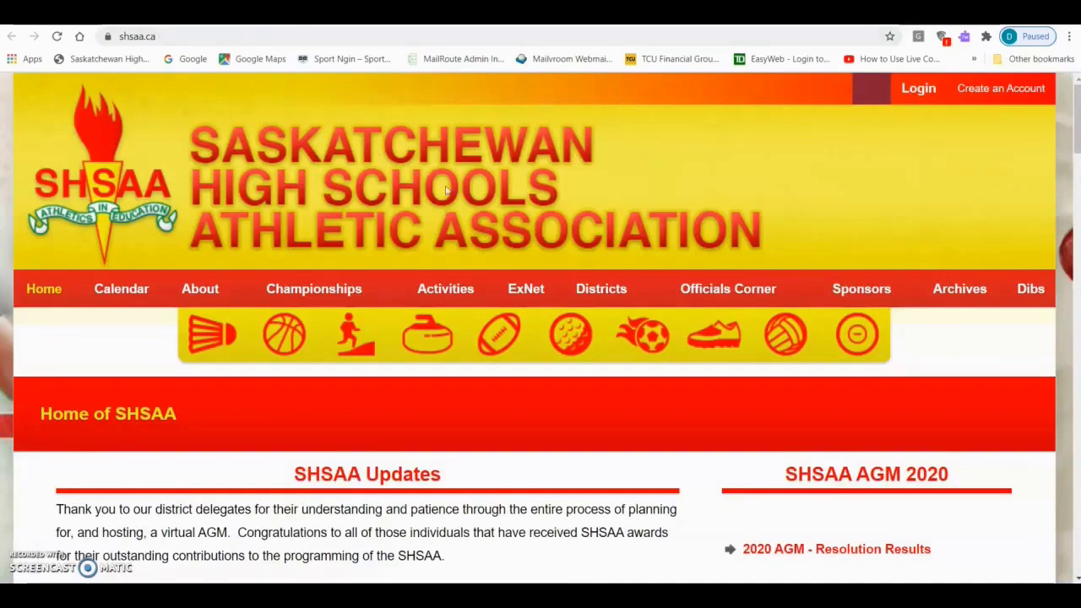
pyautogui.scroll(-10, 628, 239)
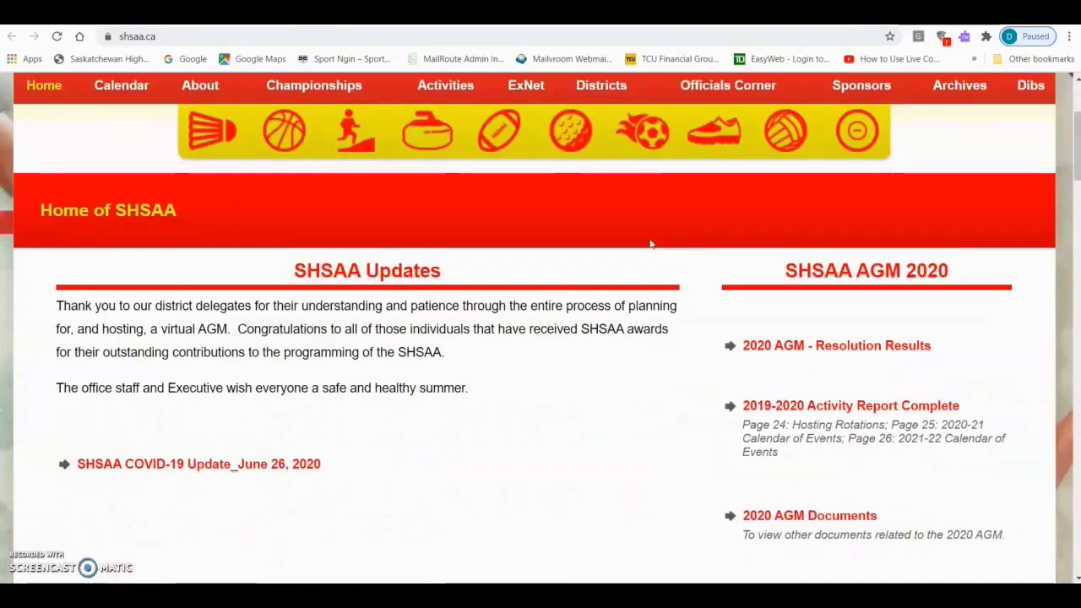
pyautogui.scroll(-3, 811, 319)
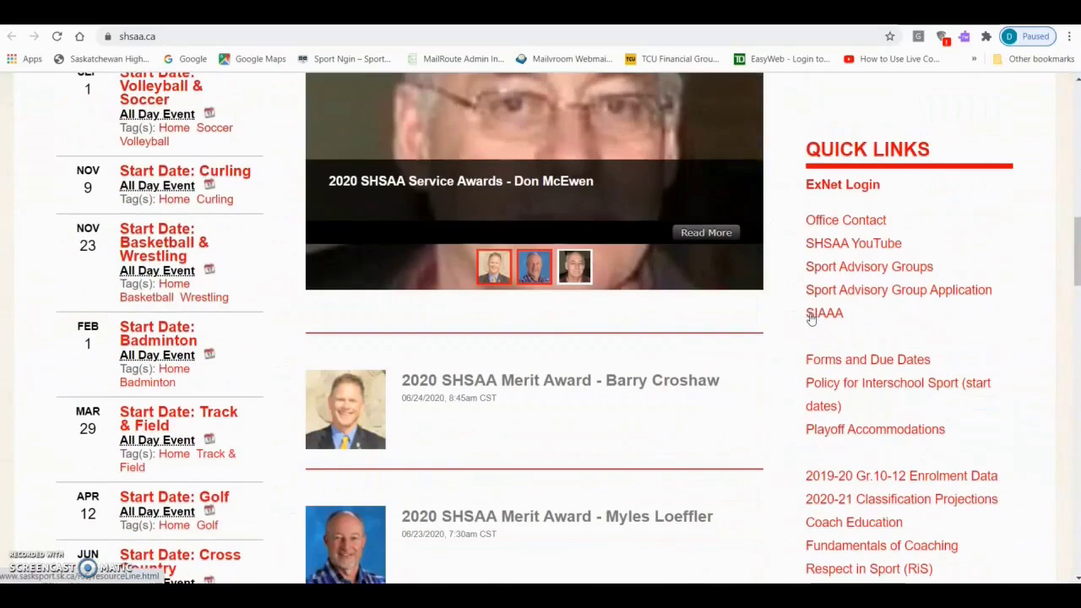
pyautogui.scroll(-1, 811, 319)
pyautogui.scroll(-1, 811, 320)
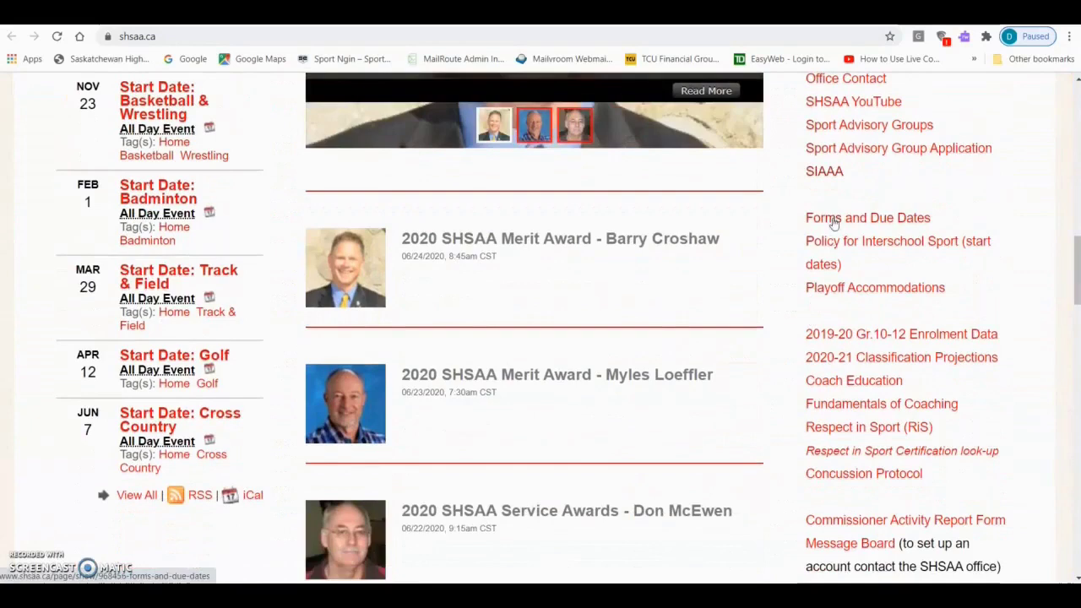
pyautogui.click(834, 220)
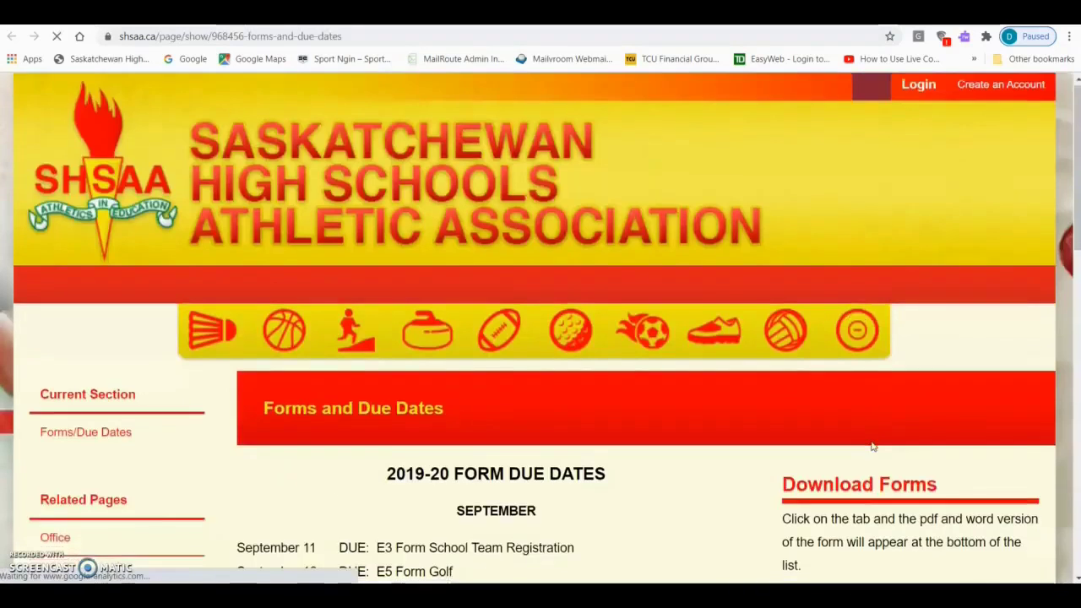
# Browse the 2019-20 form due dates, then return to the Volleyball 2A Boys registration form.
pyautogui.scroll(-4, 870, 414)
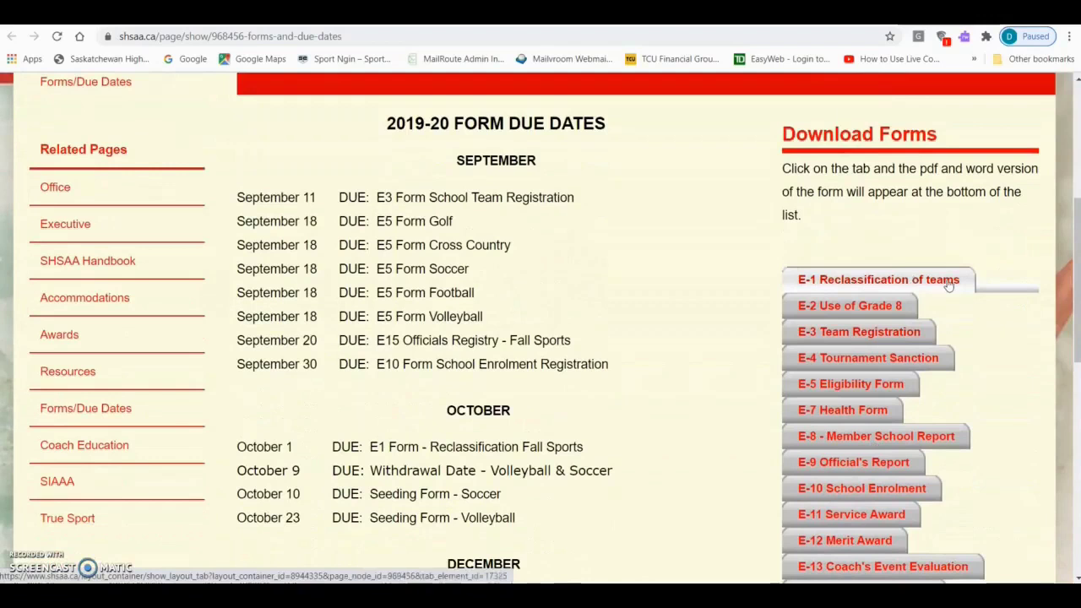
pyautogui.scroll(-4, 949, 286)
pyautogui.scroll(-2, 948, 285)
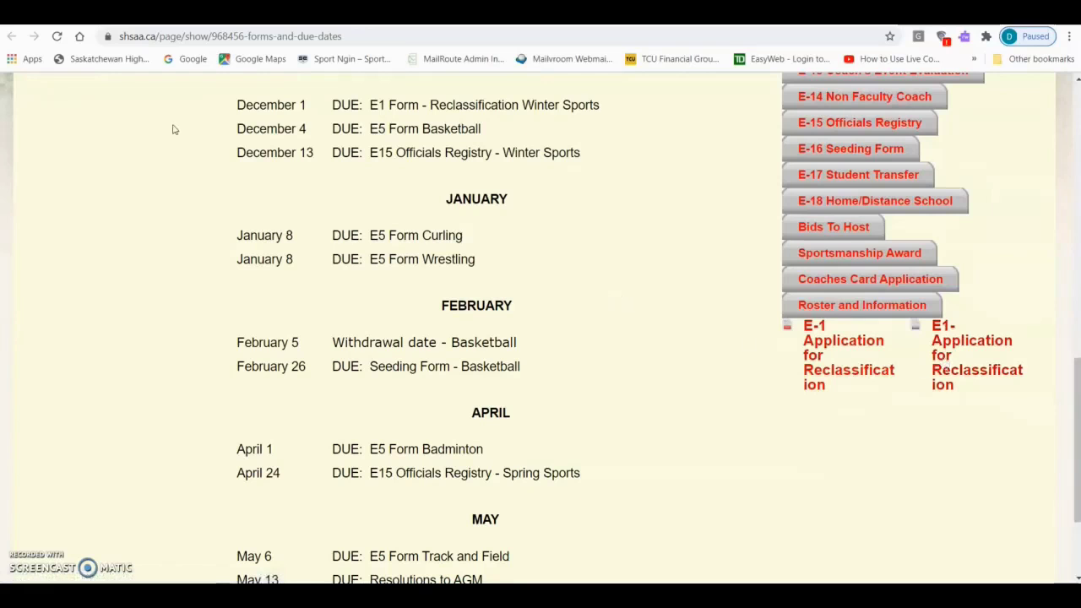
pyautogui.click(107, 18)
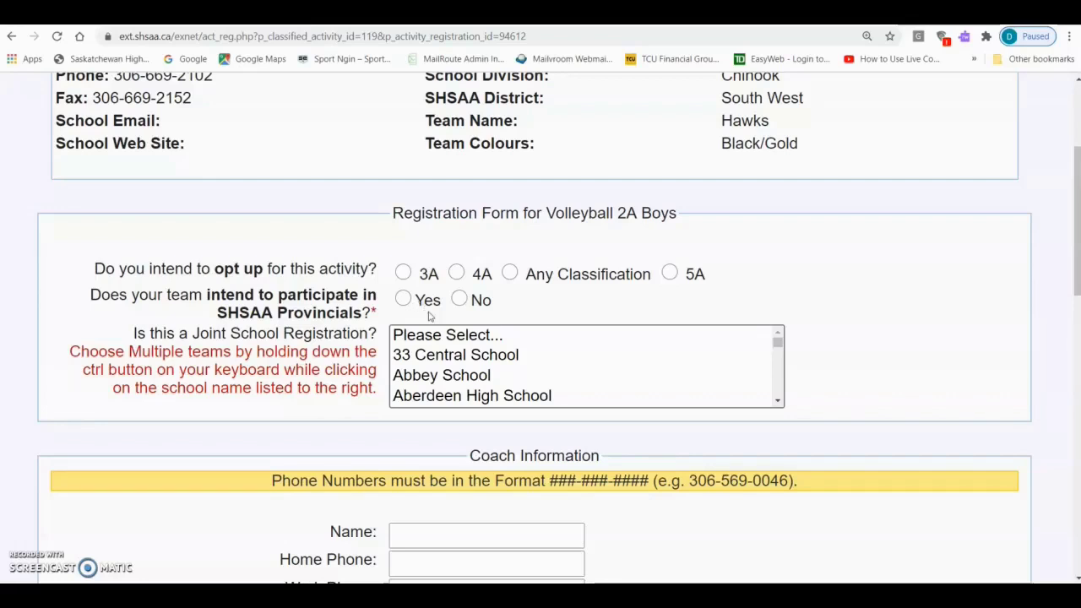
# Scroll through the schools in the Joint School Registration list on the Volleyball 2A Boys form.
pyautogui.scroll(-3, 553, 384)
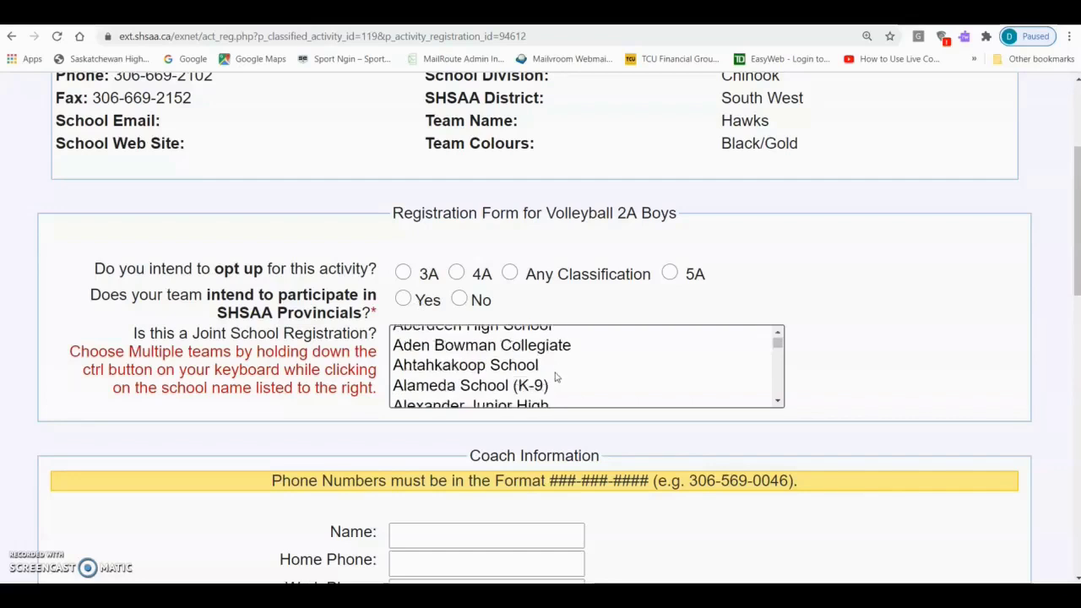
pyautogui.scroll(-2, 560, 375)
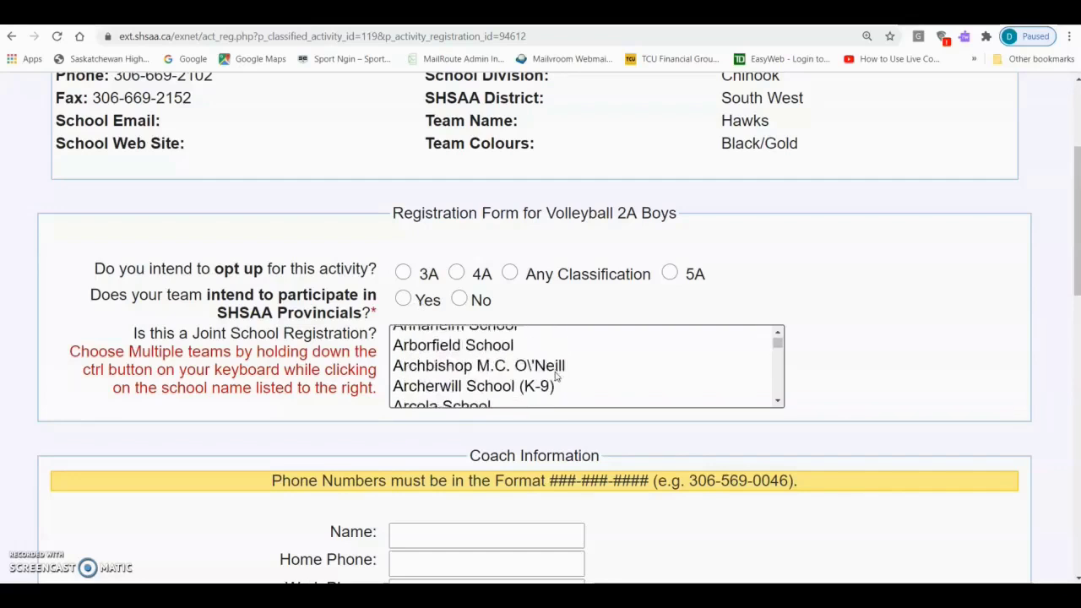
pyautogui.scroll(-2, 556, 377)
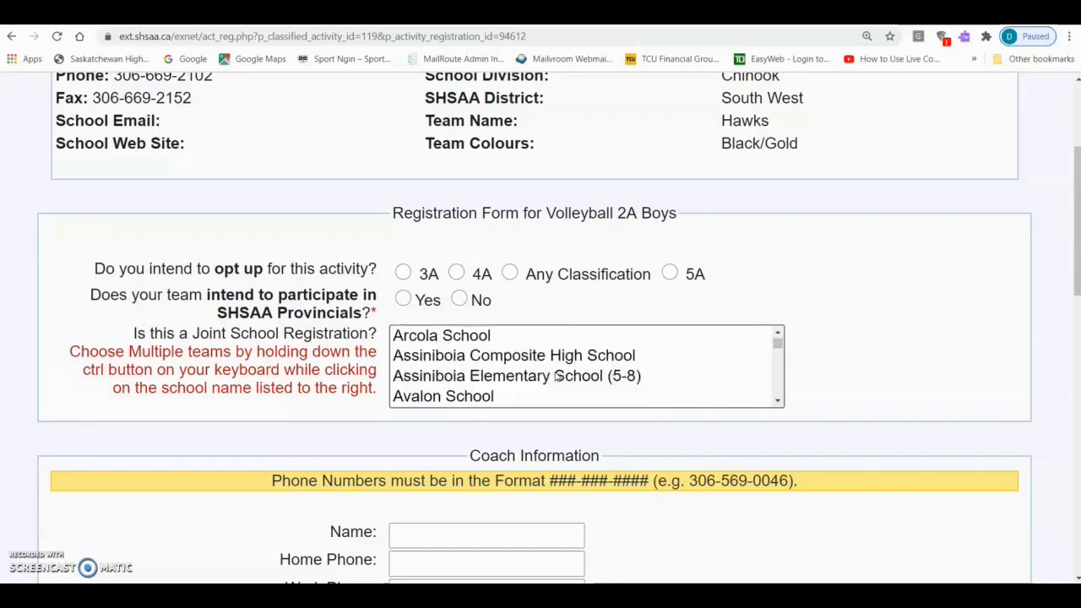
pyautogui.scroll(-3, 556, 377)
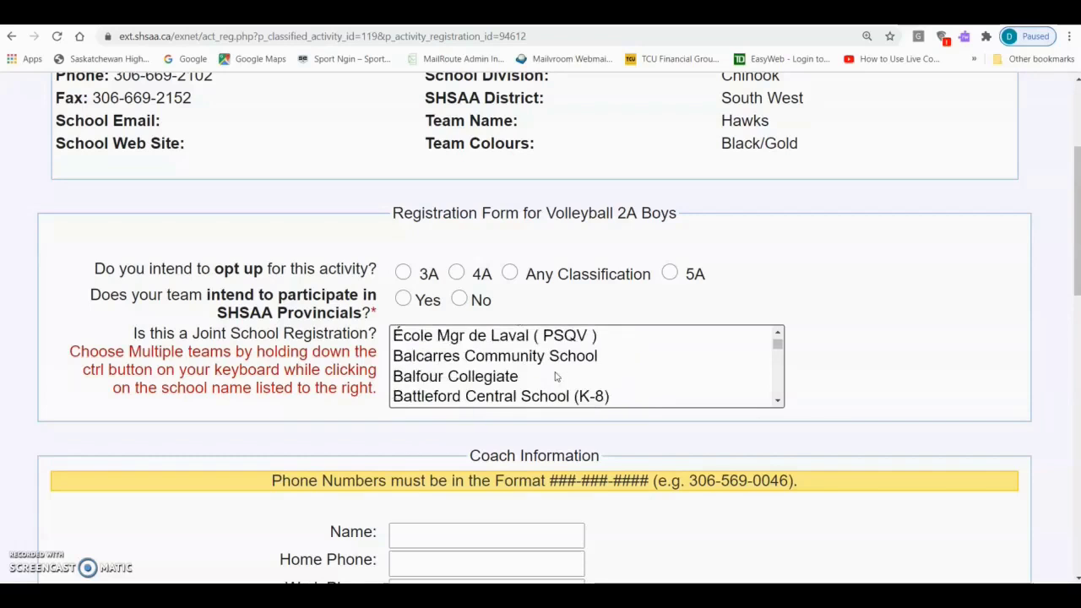
pyautogui.scroll(-2, 556, 377)
pyautogui.scroll(-5, 556, 377)
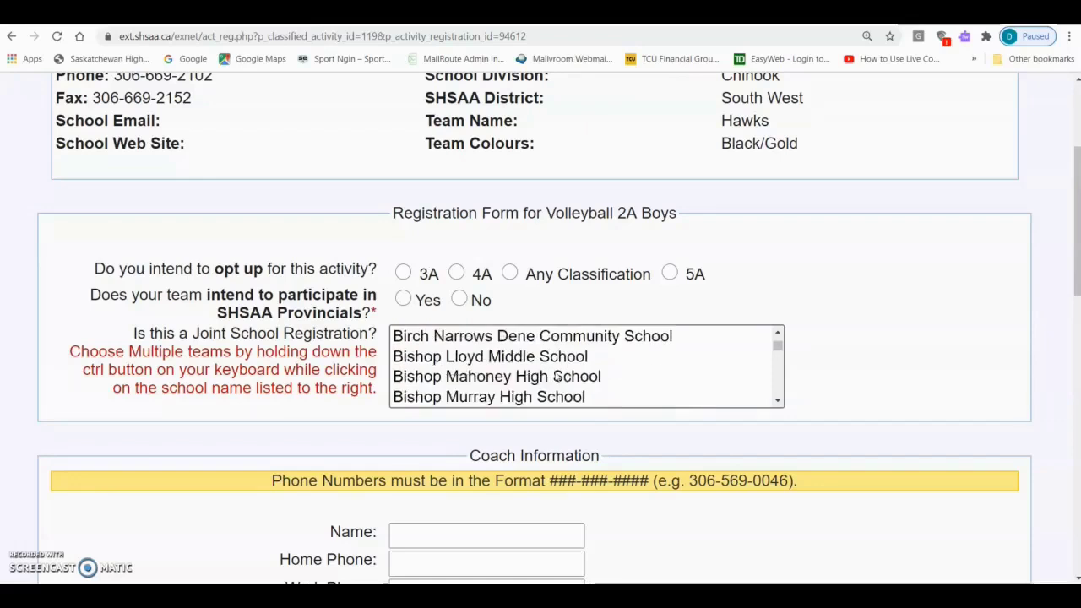
pyautogui.scroll(-1, 556, 377)
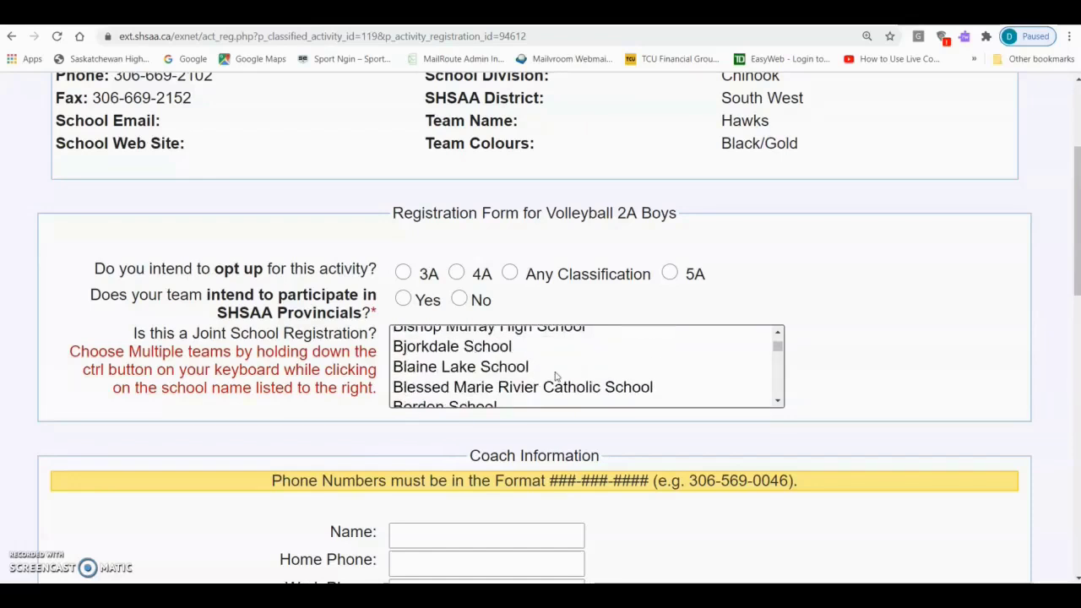
pyautogui.scroll(-1, 556, 377)
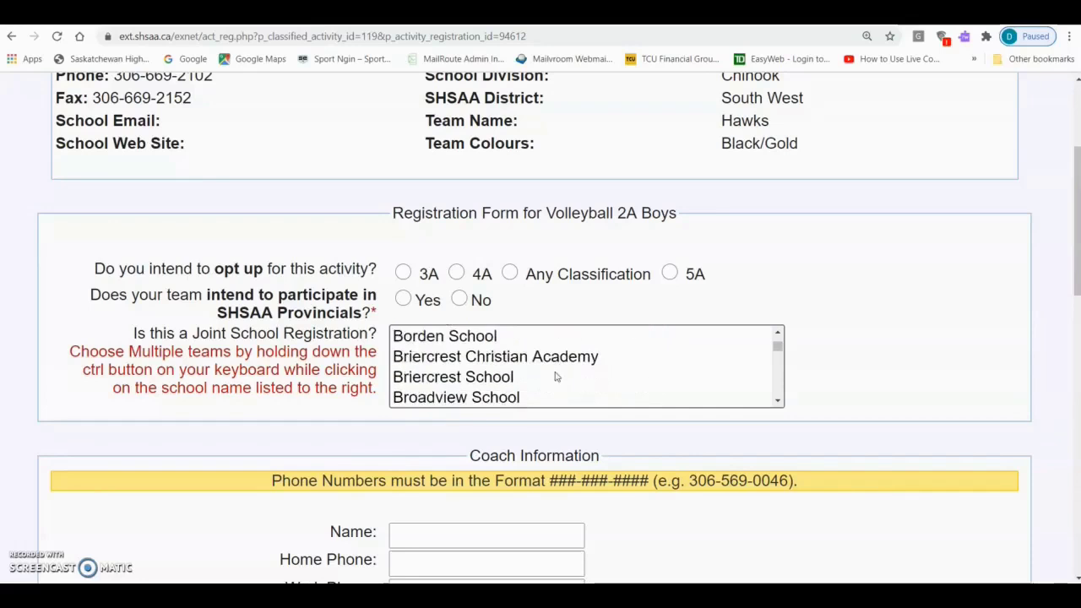
pyautogui.scroll(-1, 556, 376)
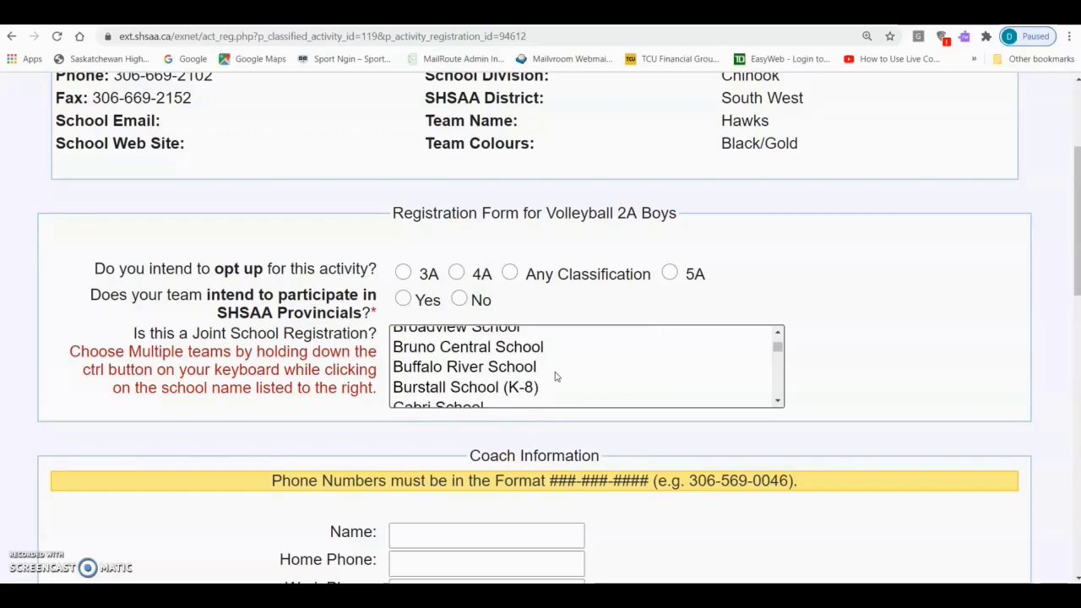
pyautogui.scroll(-1, 556, 376)
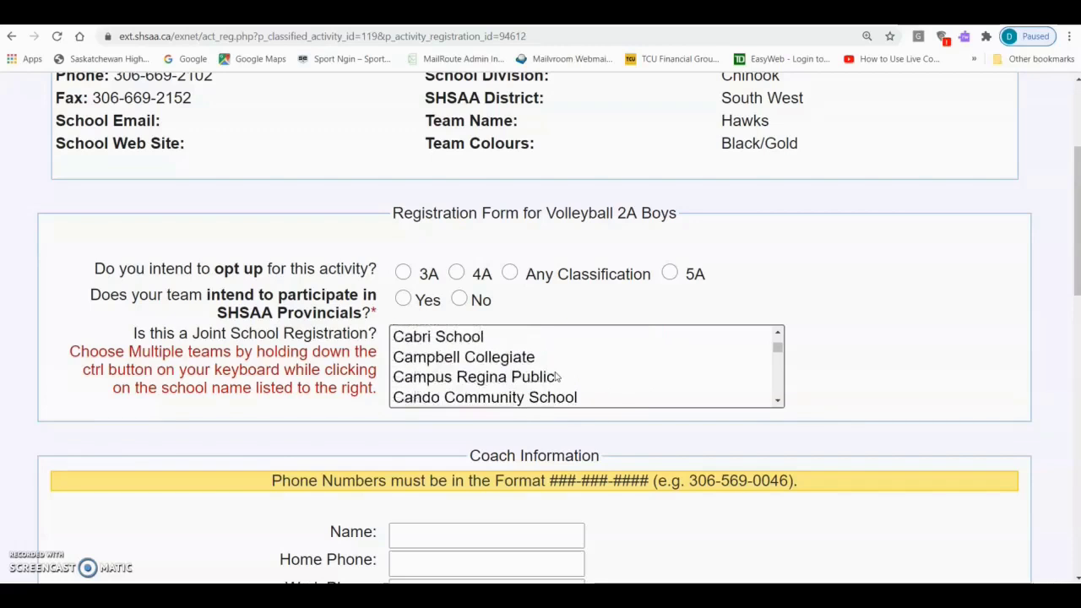
pyautogui.scroll(-3, 556, 377)
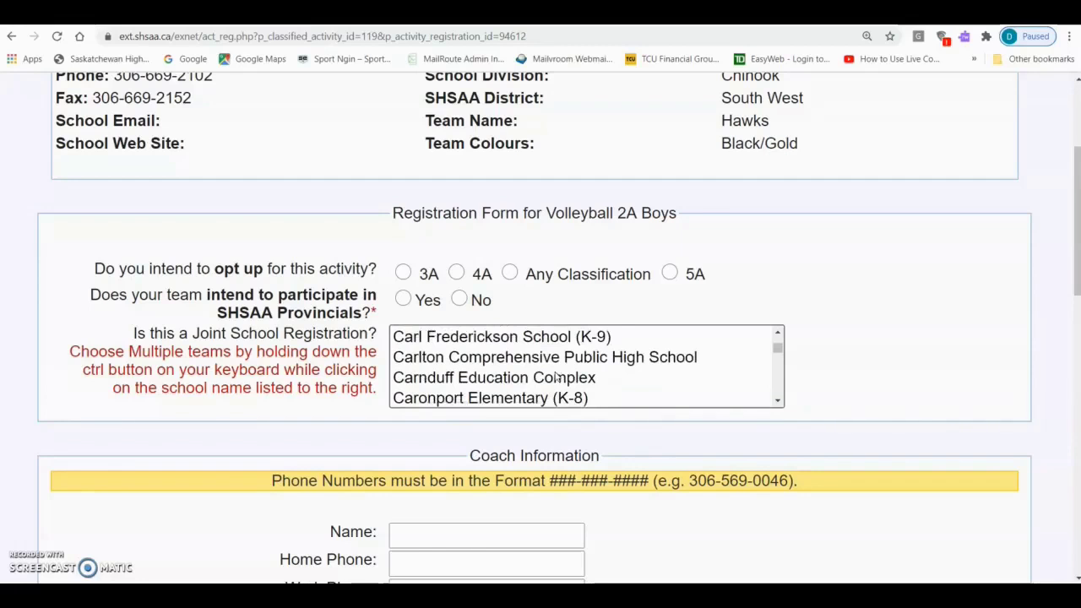
pyautogui.scroll(-3, 841, 413)
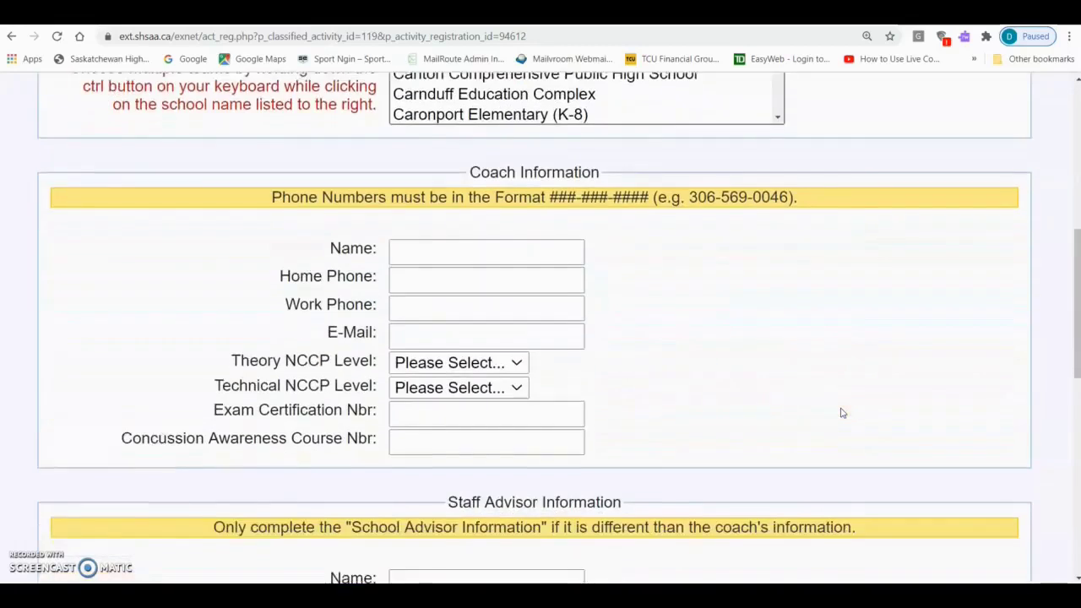
pyautogui.scroll(-1, 841, 412)
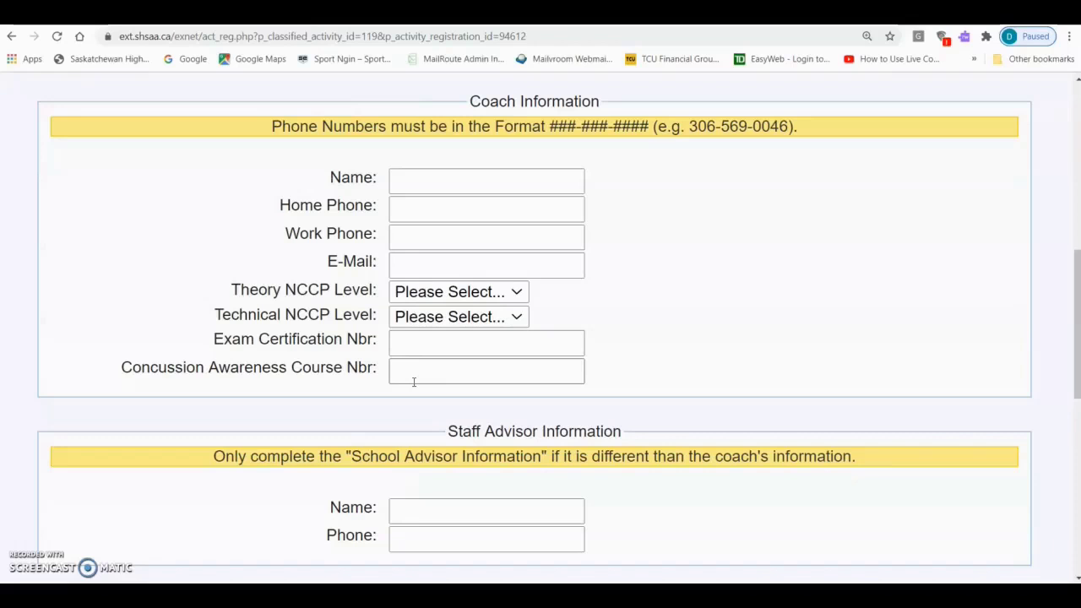
# Scroll down to the Additional Coach Information table, then back up the registration form.
pyautogui.scroll(-1, 415, 382)
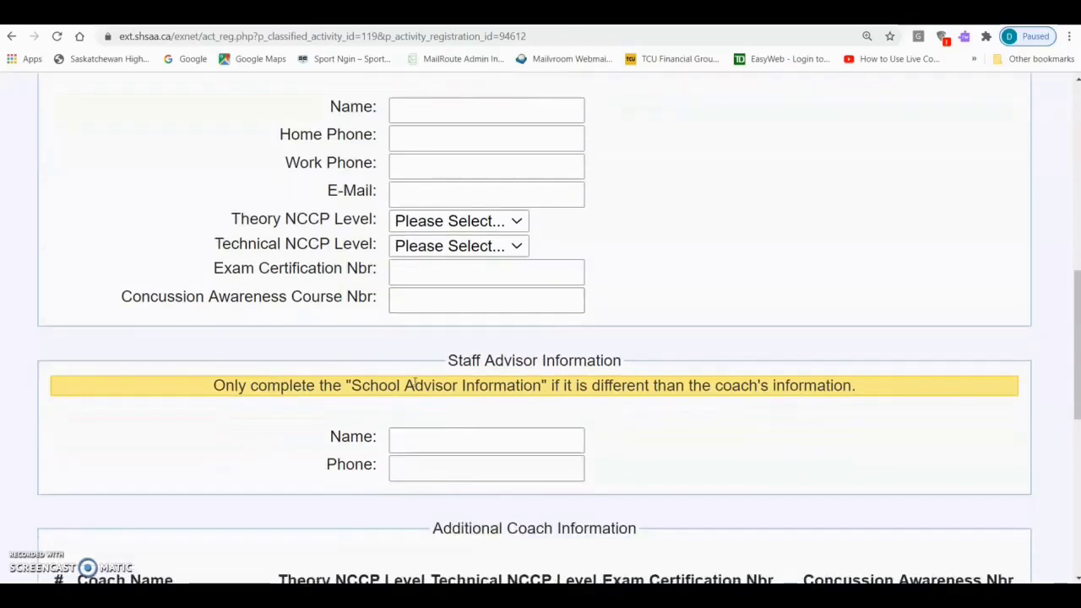
pyautogui.scroll(-1, 415, 383)
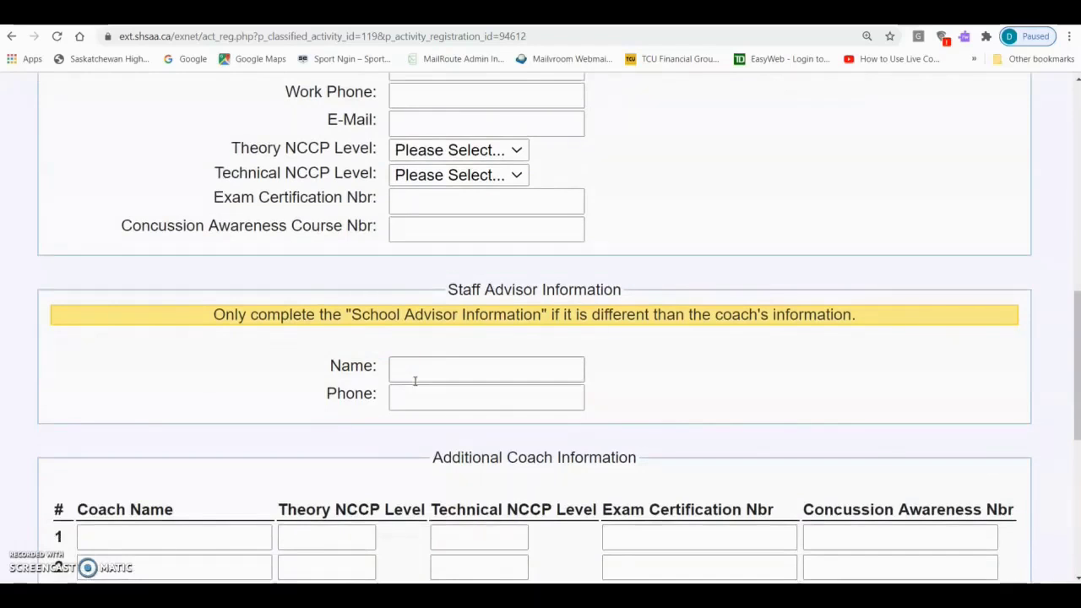
pyautogui.scroll(-1, 415, 383)
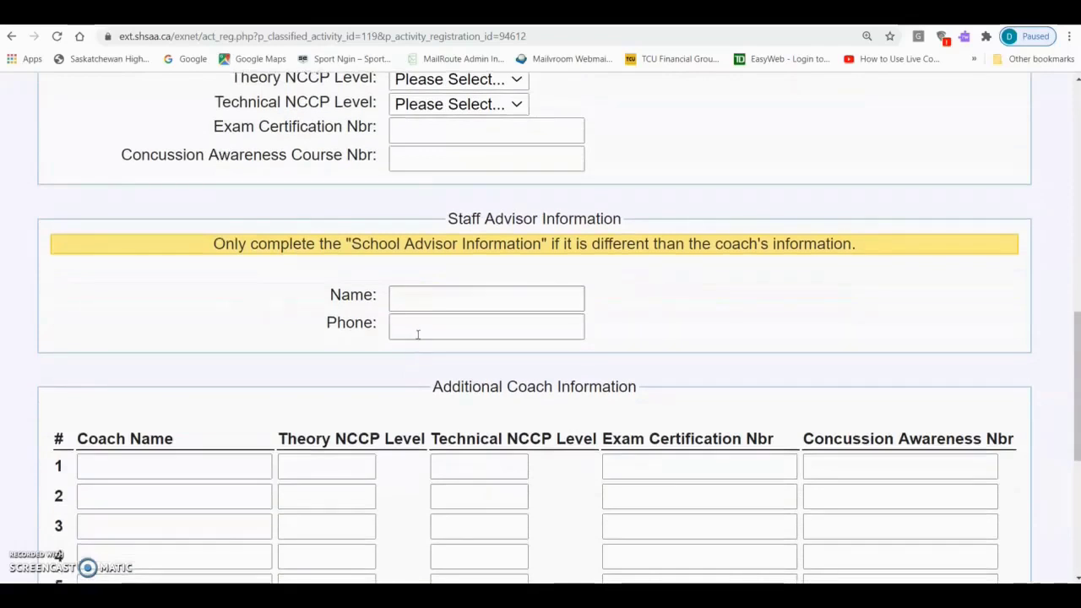
pyautogui.scroll(-2, 418, 336)
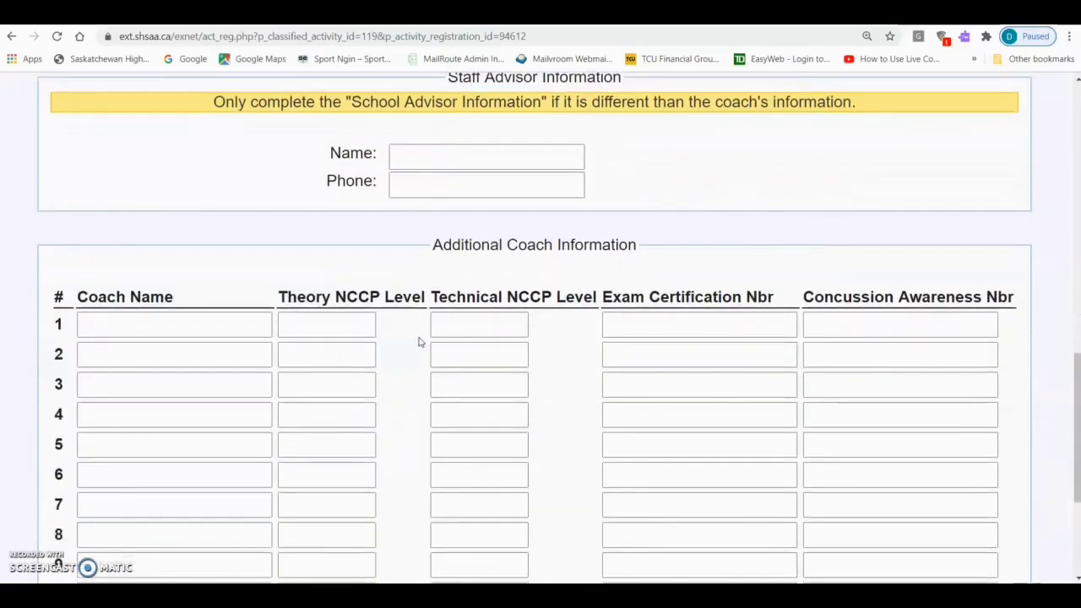
pyautogui.scroll(-1, 419, 341)
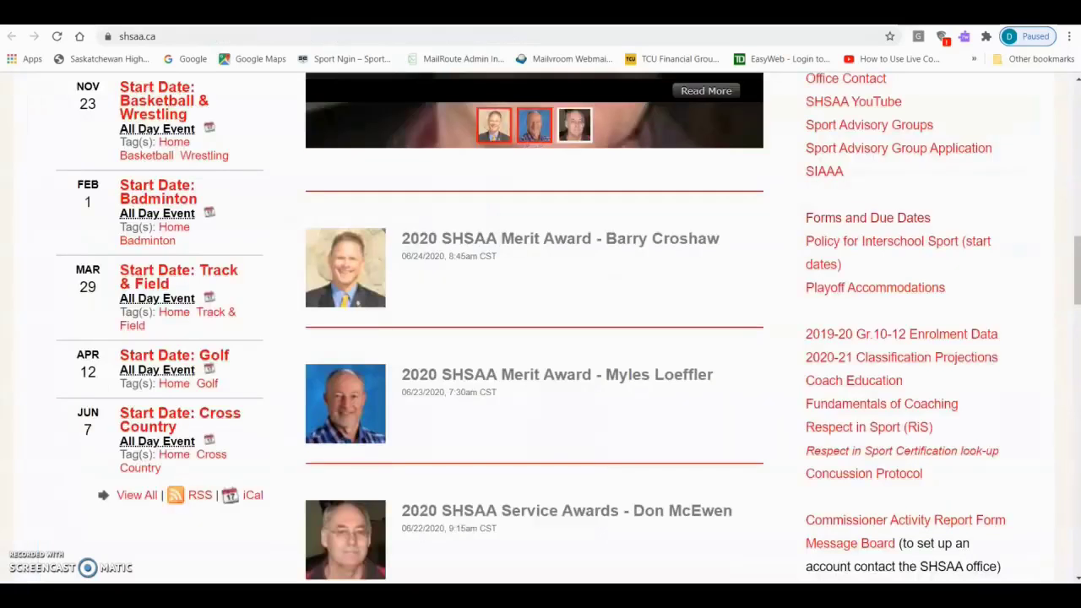
pyautogui.scroll(10, 410, 206)
pyautogui.scroll(3, 411, 206)
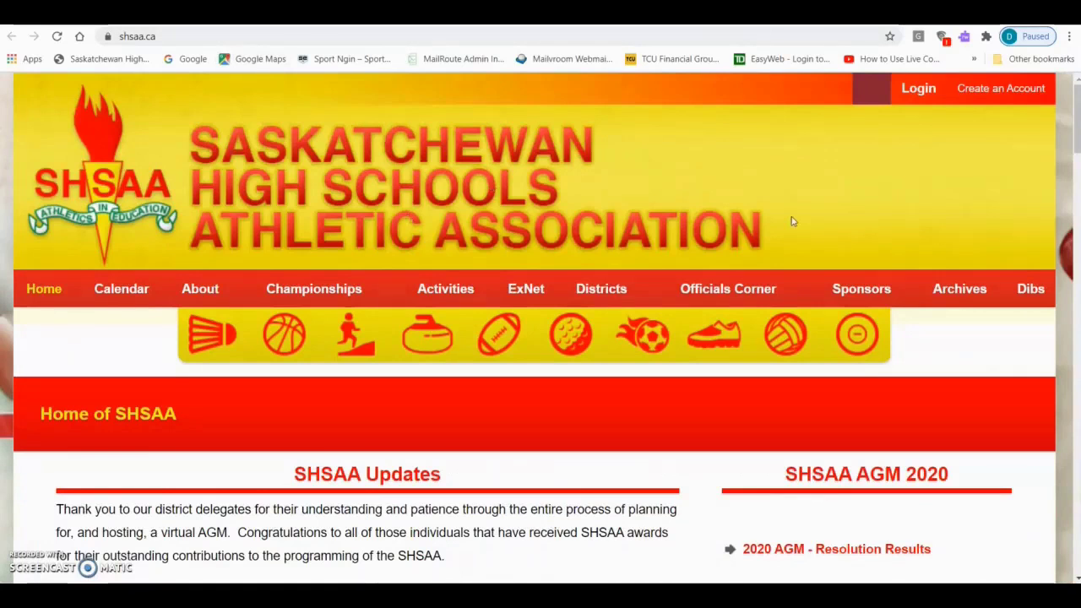
# Open the Coach Education and Resources page from the SHSAA Quick Links and view its documents.
pyautogui.scroll(-10, 842, 246)
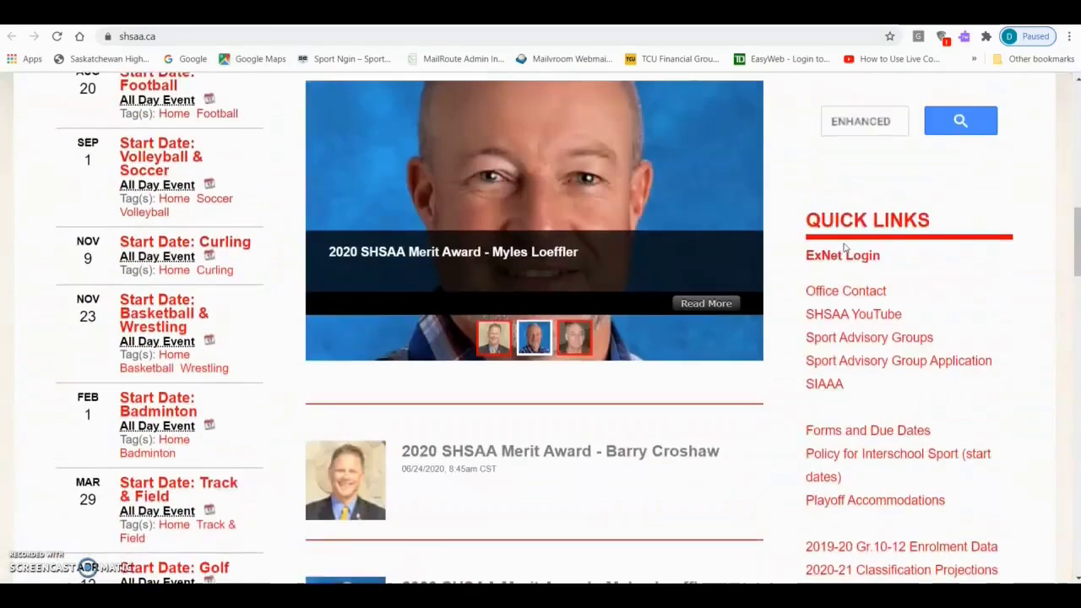
pyautogui.scroll(-4, 844, 245)
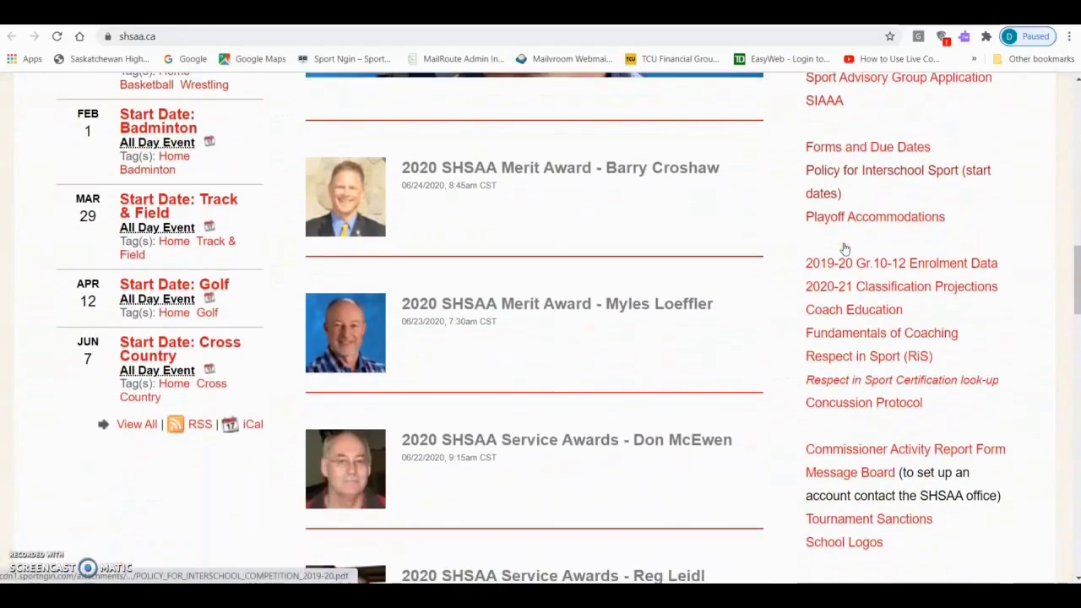
pyautogui.click(840, 311)
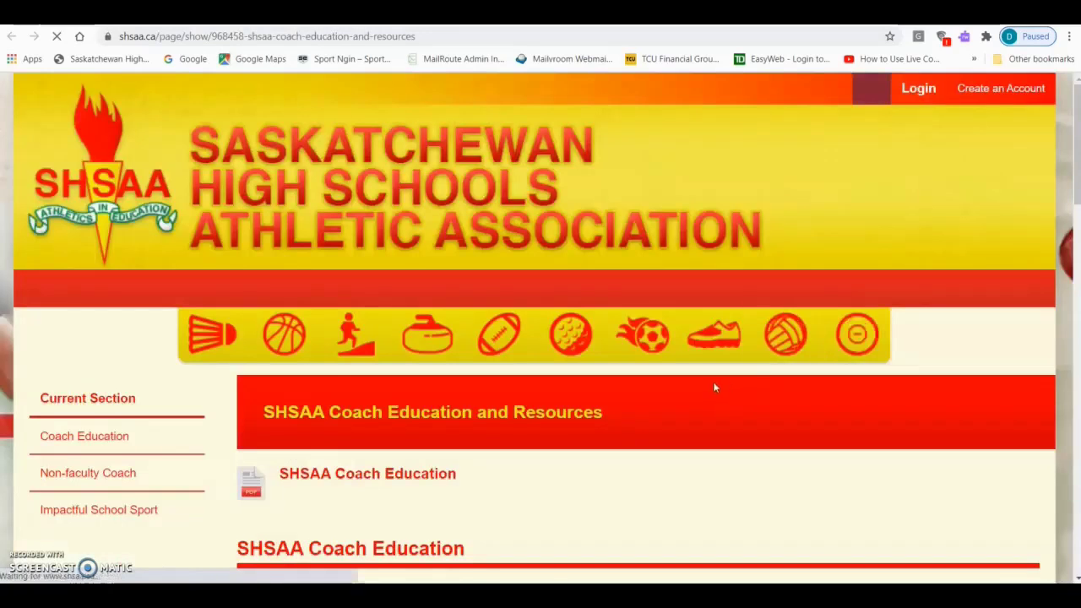
pyautogui.scroll(-2, 715, 387)
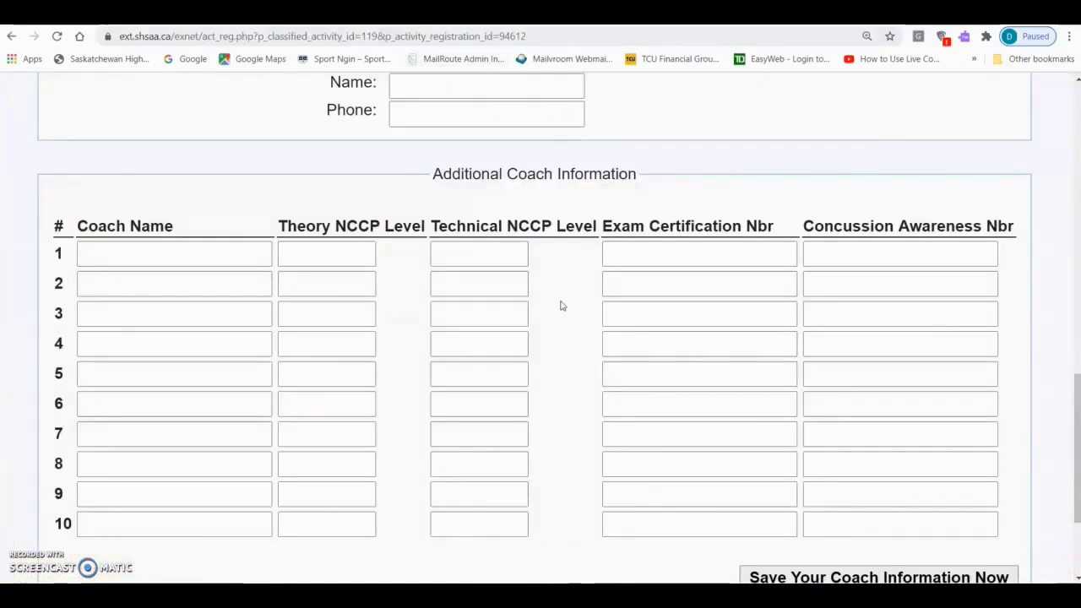
# Scroll the Volleyball 2A Boys form down to the empty Additional Coach Information table.
pyautogui.scroll(-2, 561, 306)
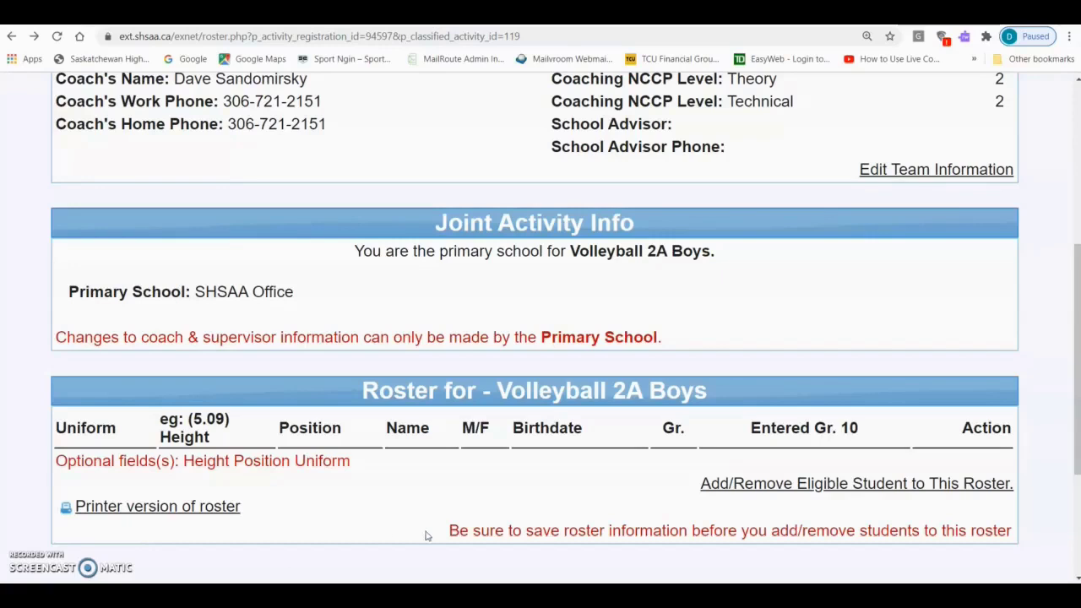
# Add the 1st, 2nd, 3rd, 5th, 7th and 8th eligible students to the roster and save.
pyautogui.click(736, 488)
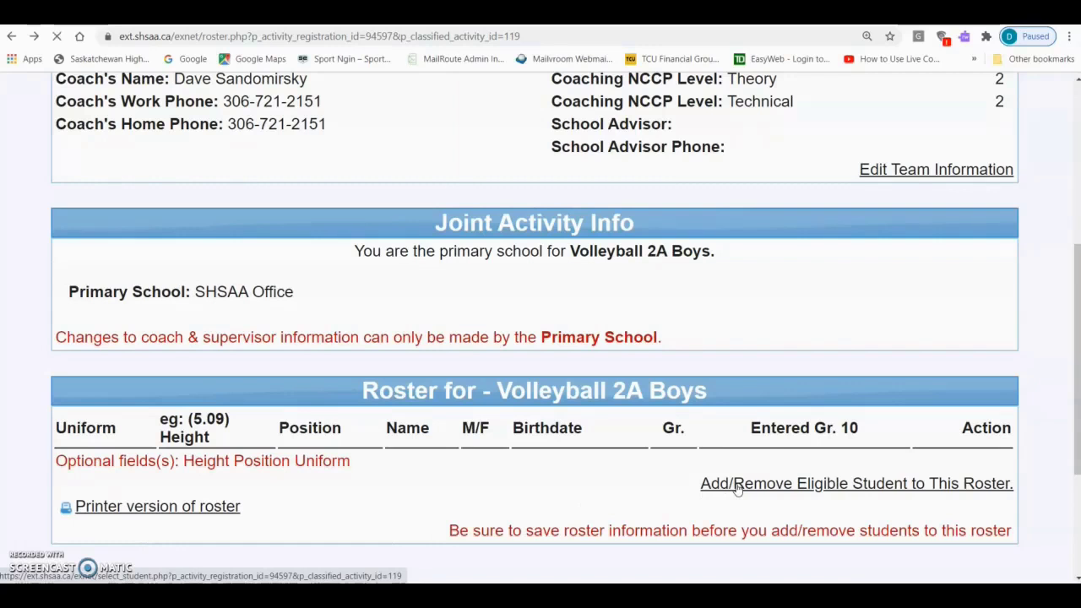
pyautogui.scroll(-5, 737, 489)
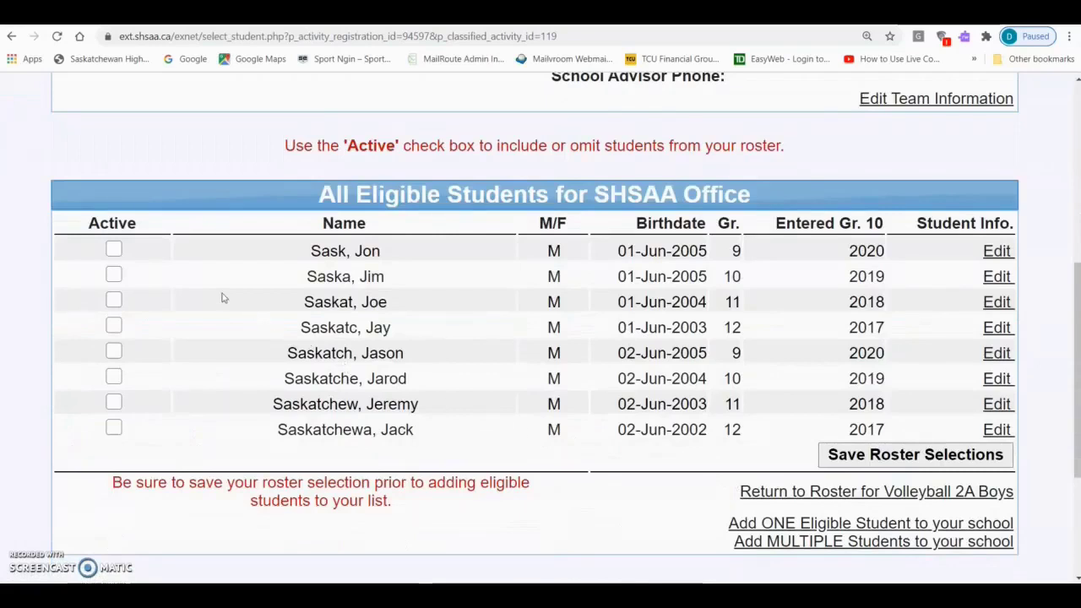
pyautogui.click(114, 251)
pyautogui.click(114, 276)
pyautogui.click(114, 301)
pyautogui.click(114, 352)
pyautogui.click(113, 404)
pyautogui.click(114, 429)
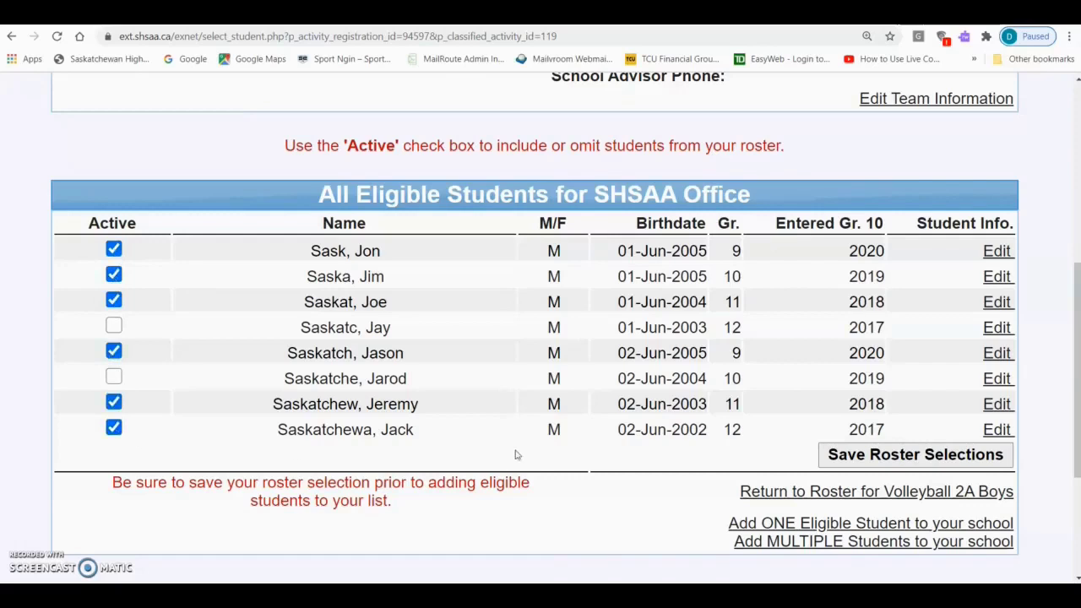
pyautogui.click(893, 456)
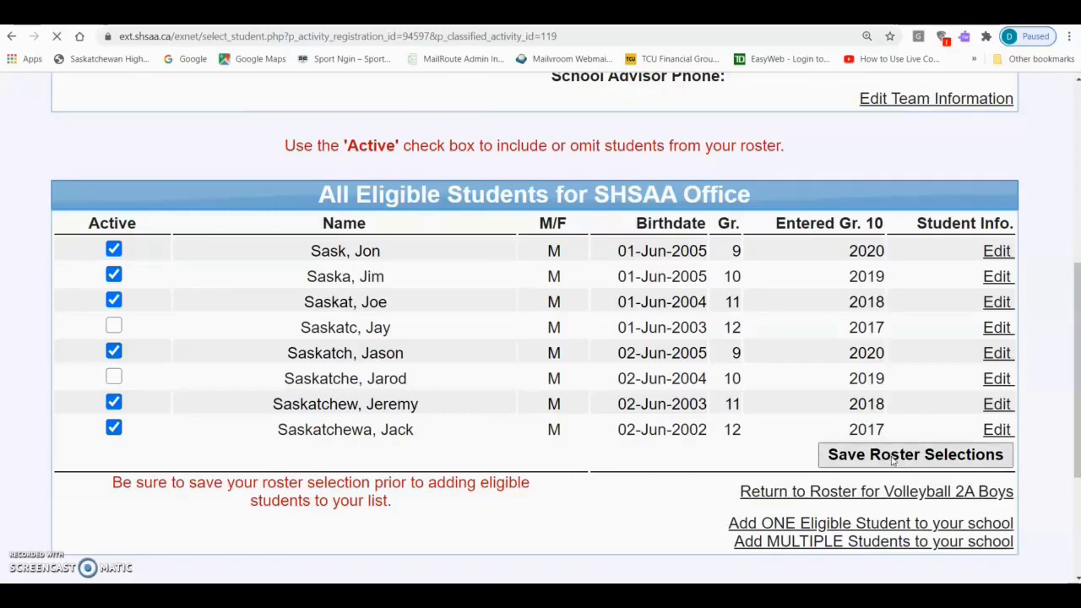
# Review the six-student Volleyball 2A Boys roster, then go back to the eligible students list.
pyautogui.scroll(-6, 767, 497)
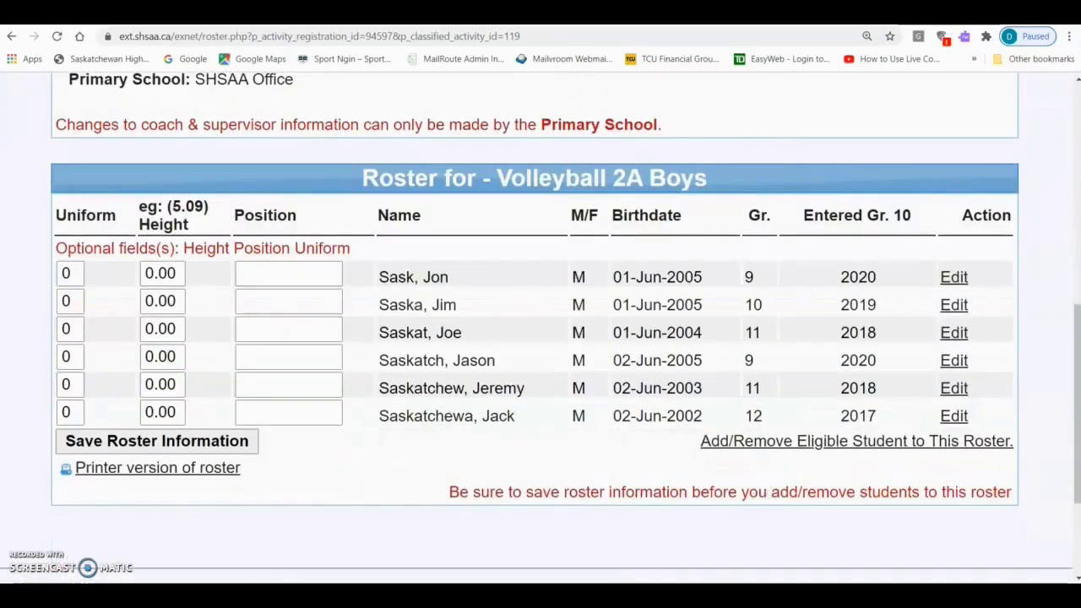
pyautogui.scroll(-1, 541, 307)
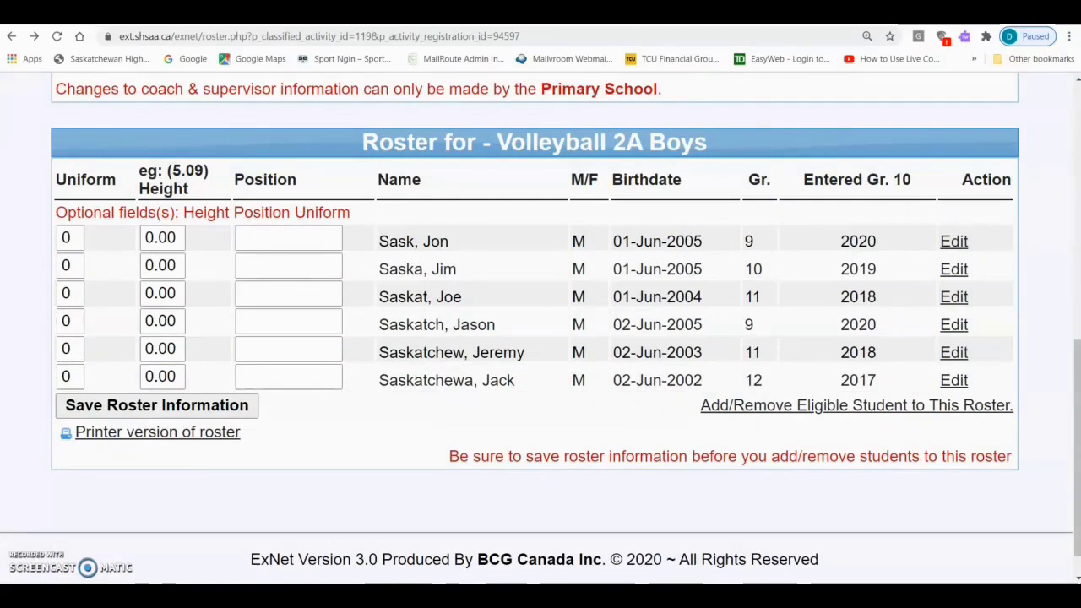
pyautogui.click(811, 406)
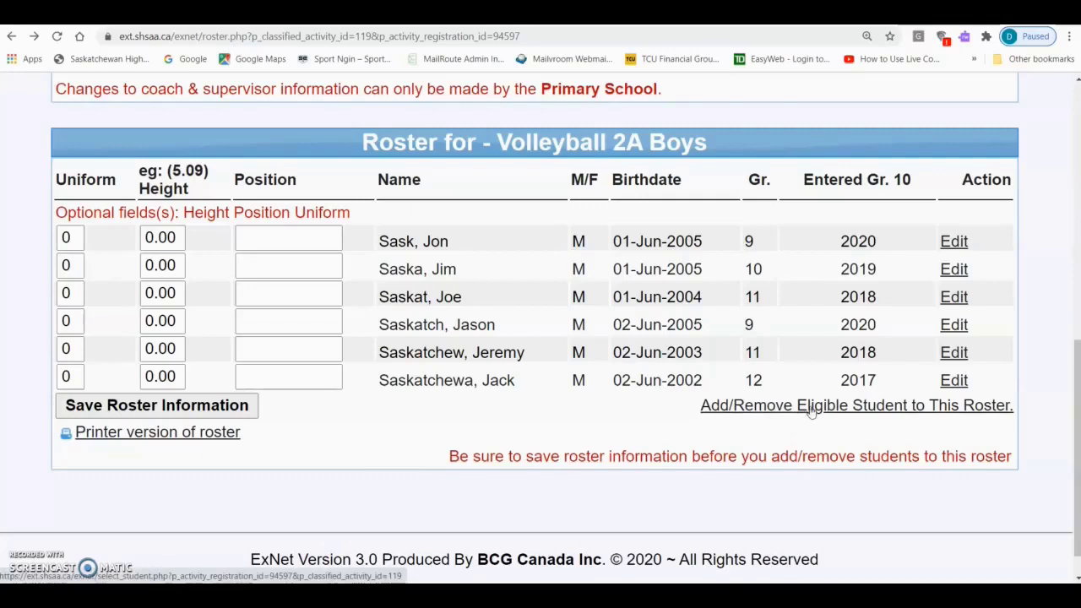
# Open the Add MULTIPLE Students form and focus the first SK Learning Nbr field.
pyautogui.scroll(-4, 811, 410)
pyautogui.scroll(-1, 811, 411)
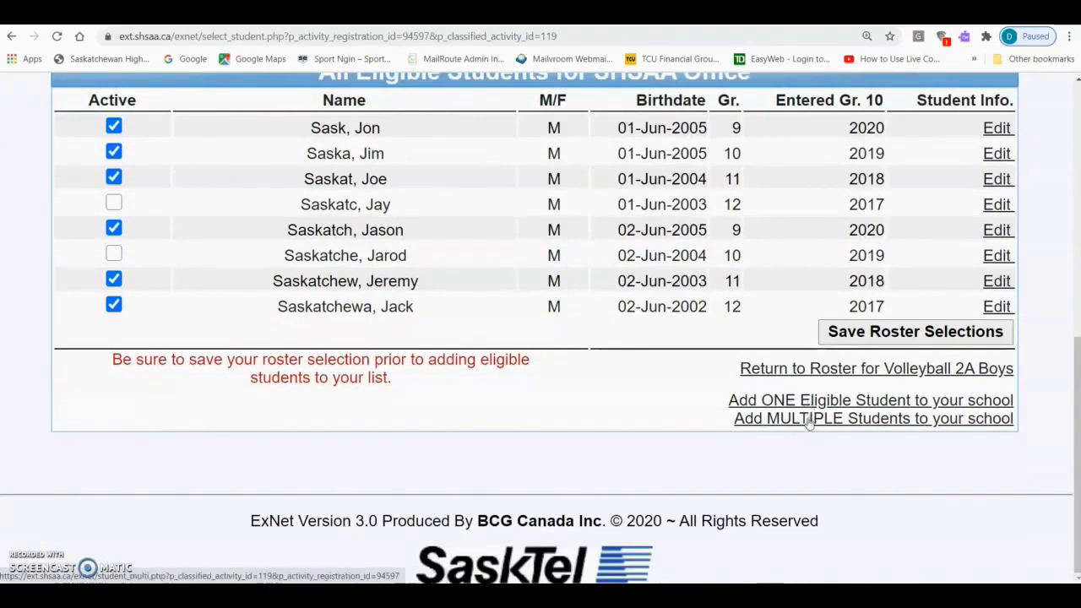
pyautogui.click(809, 419)
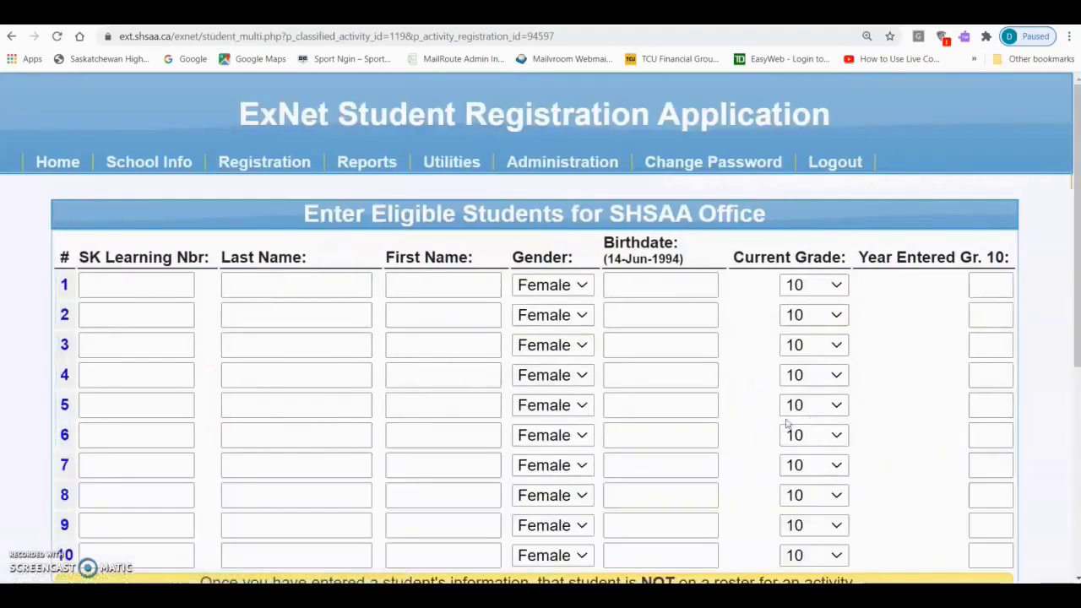
pyautogui.click(162, 284)
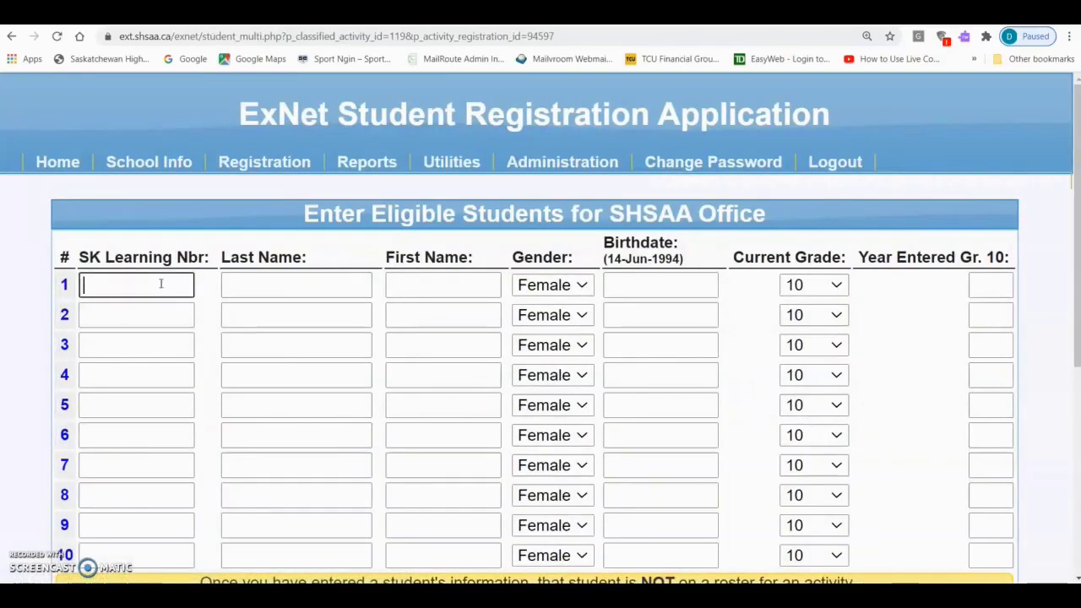
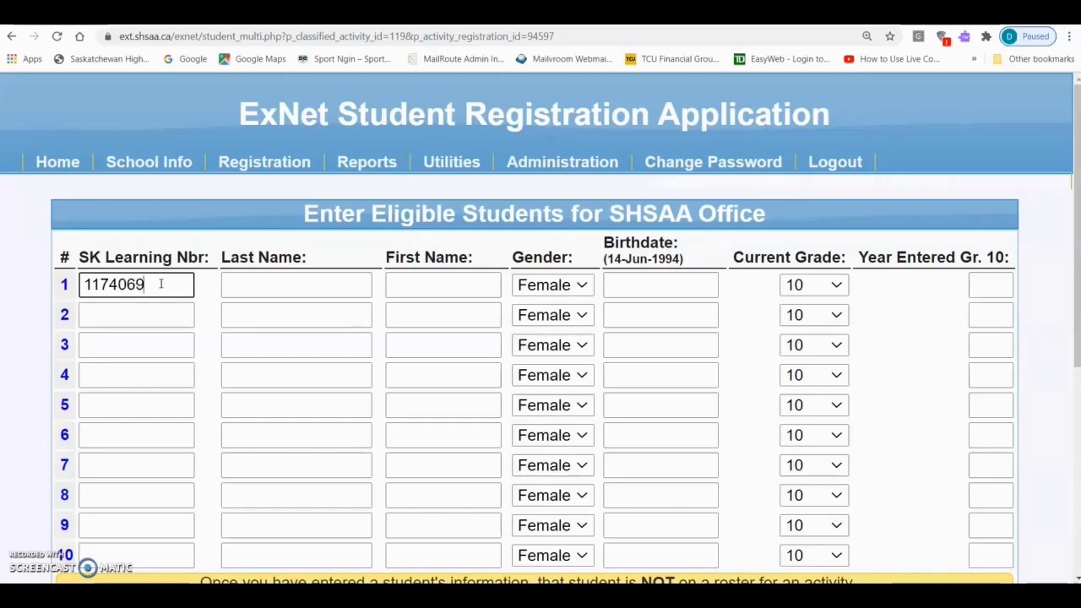
# Finish row 1's SK Learning Number and enter the student's last and first names.
pyautogui.write('74')
pyautogui.click(246, 287)
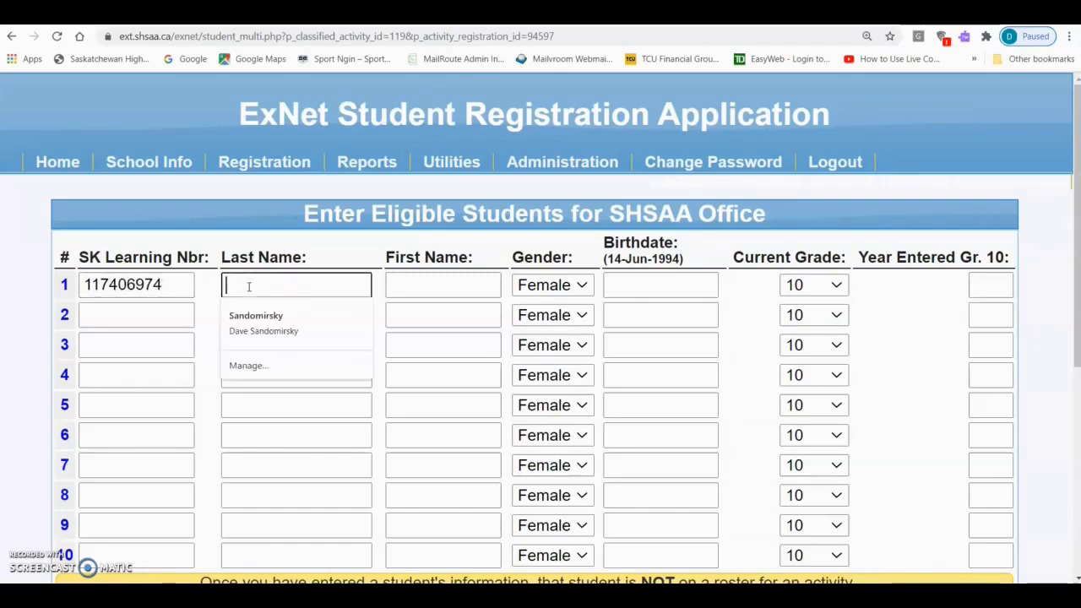
pyautogui.write('Sa')
pyautogui.press('Tab')
pyautogui.write('Jake')
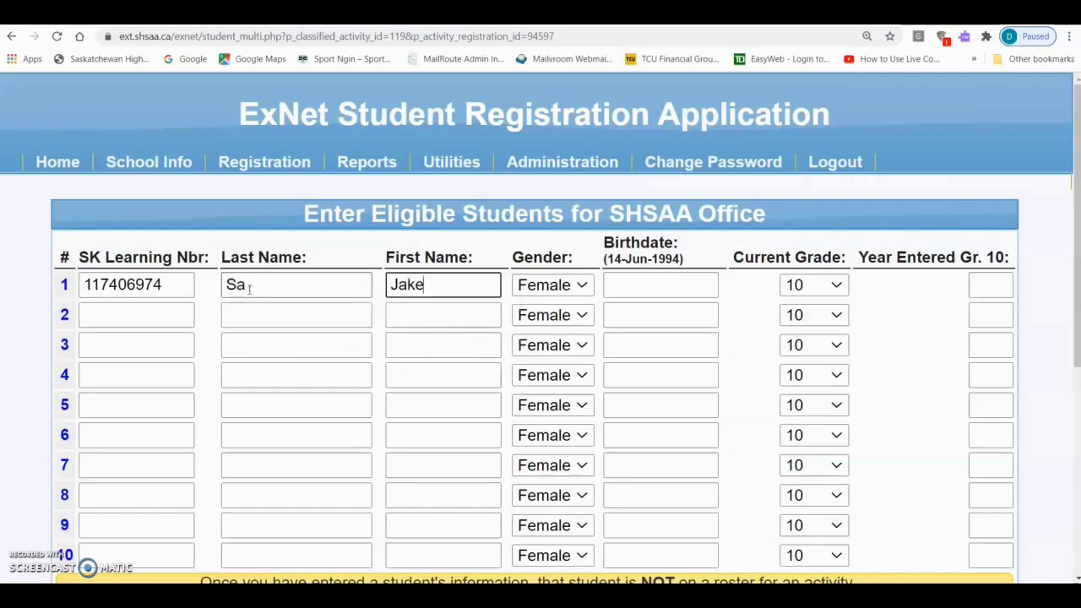
# Set row 1 to Male, birthdate 03-Jun-2005, grade 9, Grade 10 entry year 2020.
pyautogui.click(552, 287)
pyautogui.click(535, 305)
pyautogui.click(650, 279)
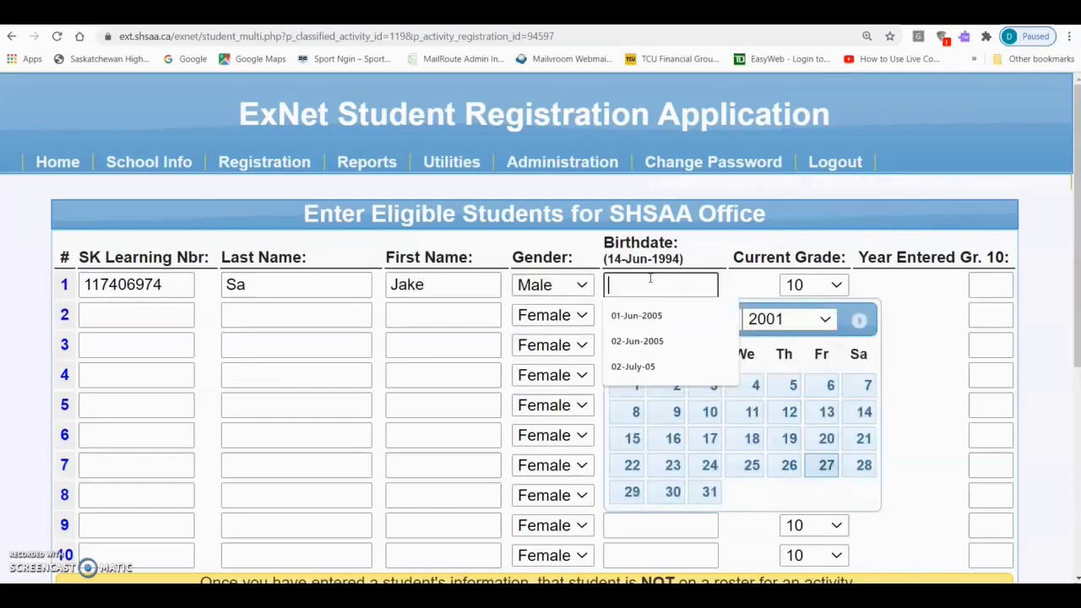
pyautogui.write('03-')
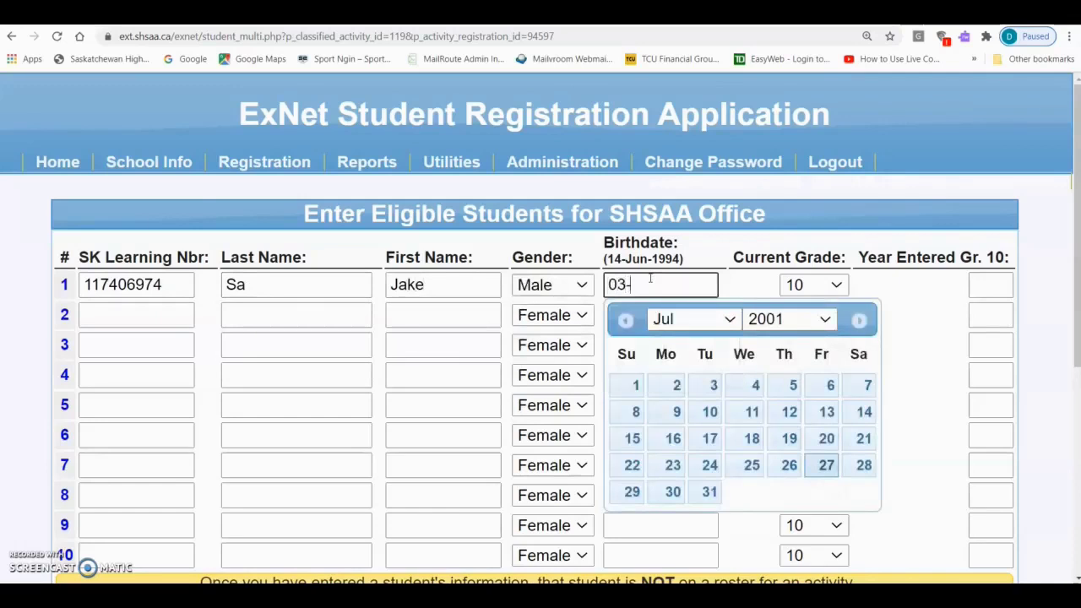
pyautogui.write('Jun-2005')
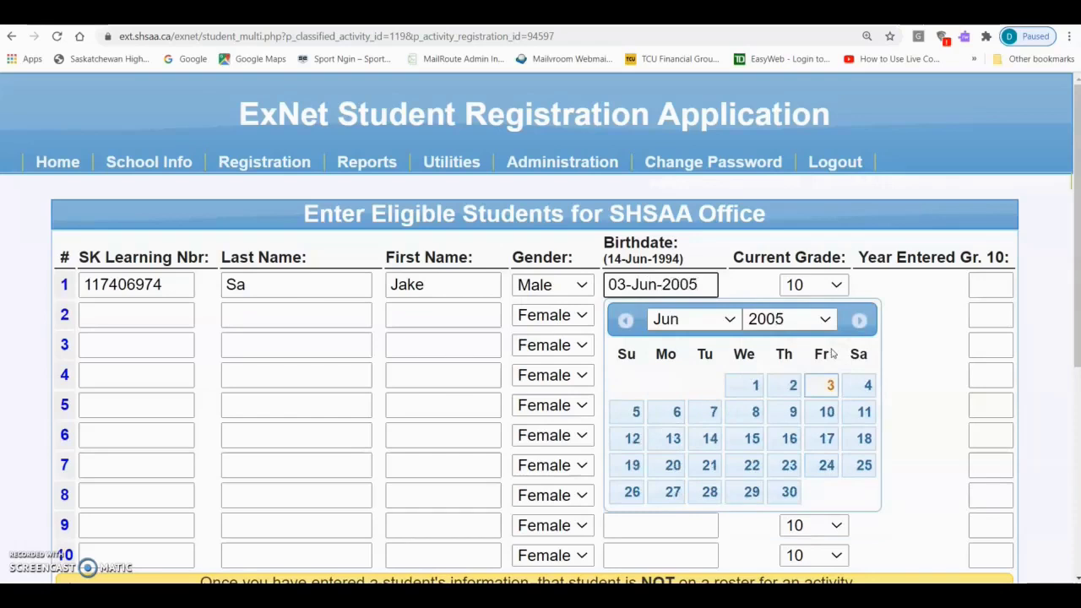
pyautogui.click(830, 290)
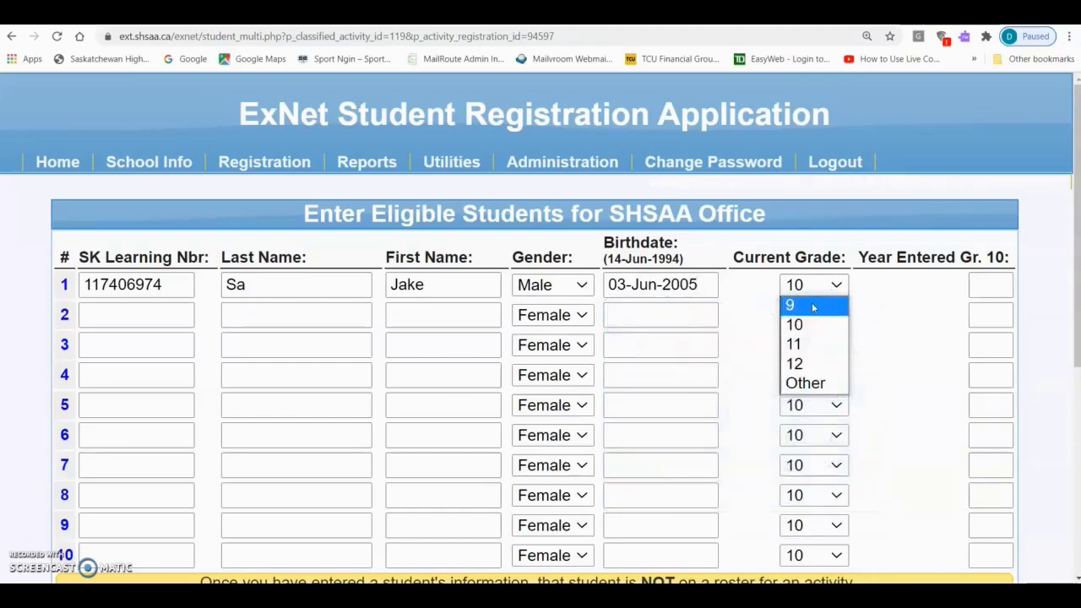
pyautogui.click(812, 304)
pyautogui.click(992, 284)
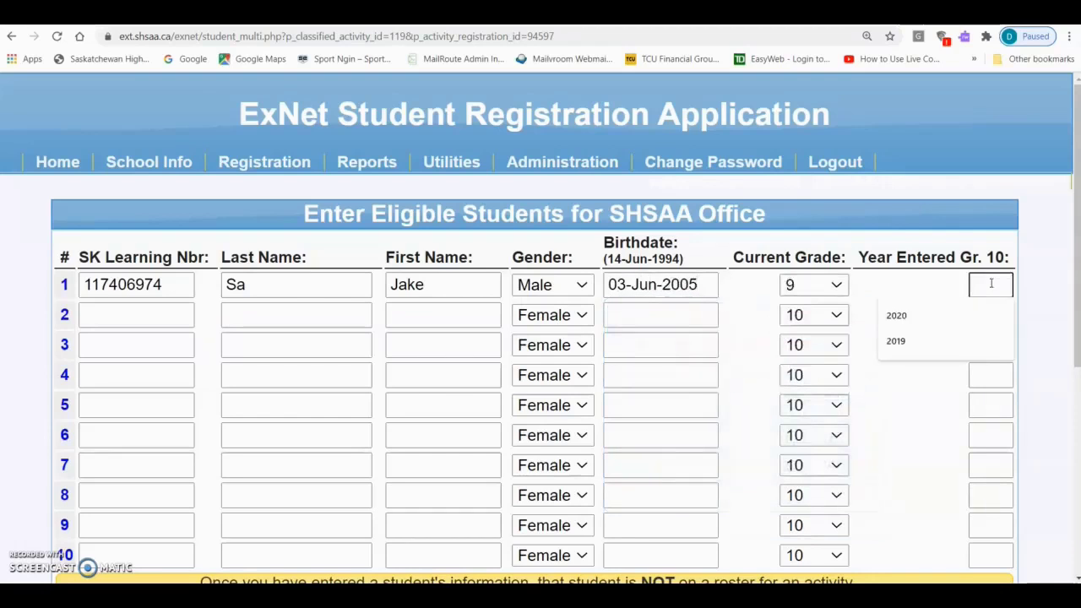
pyautogui.write('2020')
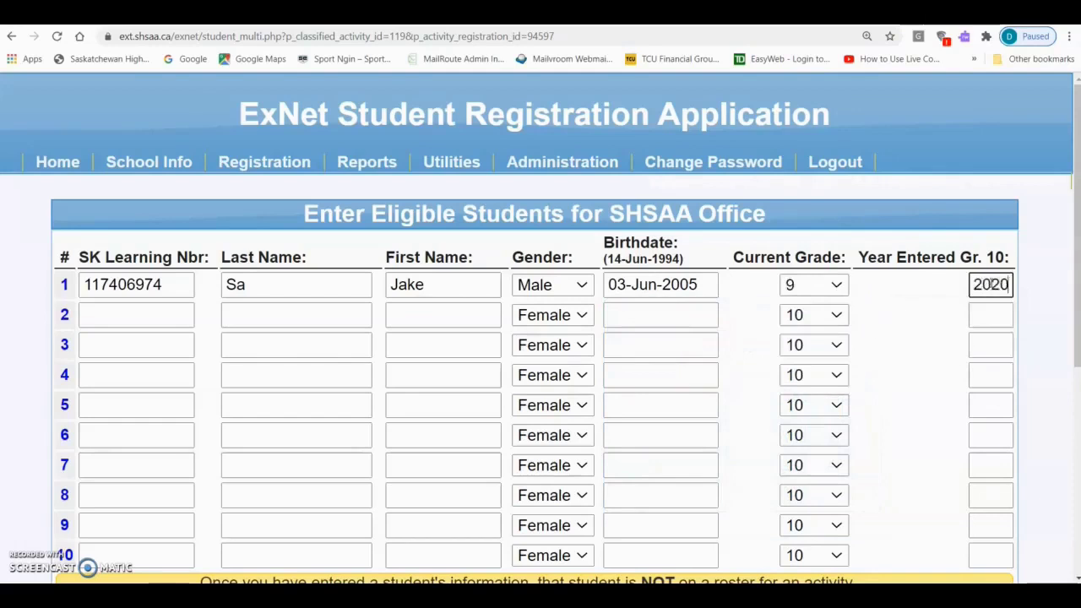
pyautogui.click(104, 309)
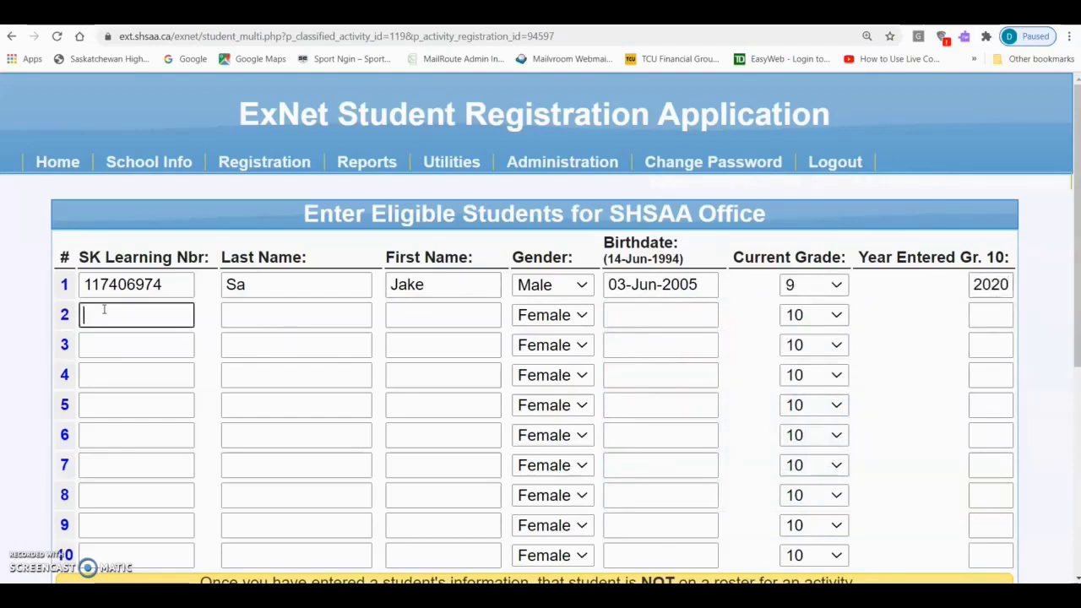
# Enter row 2's SK Learning Number and the second student's last and first names.
pyautogui.write('12457')
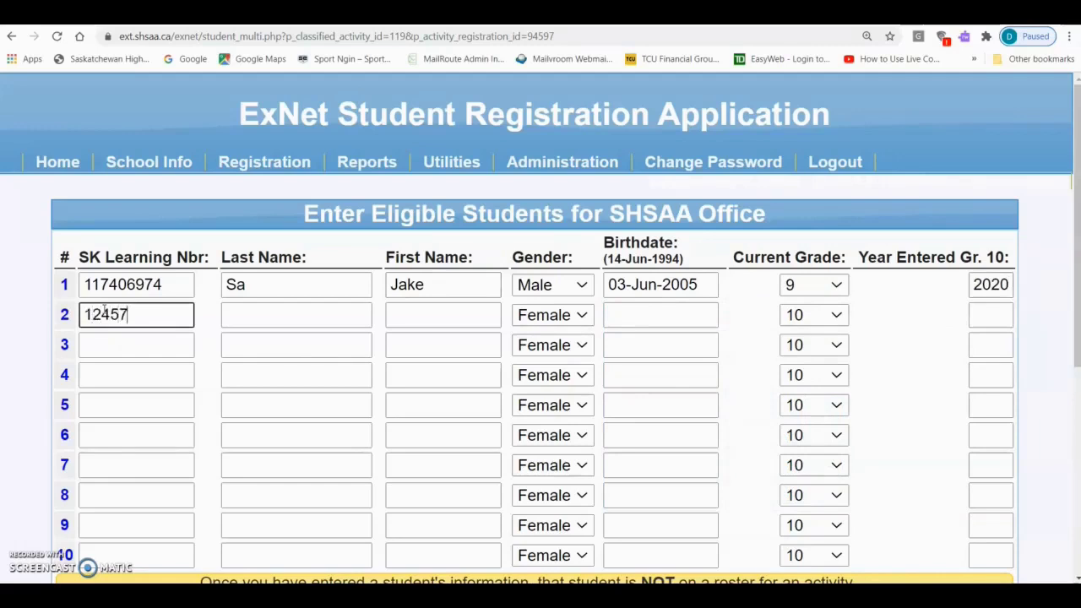
pyautogui.write('8914')
pyautogui.click(254, 310)
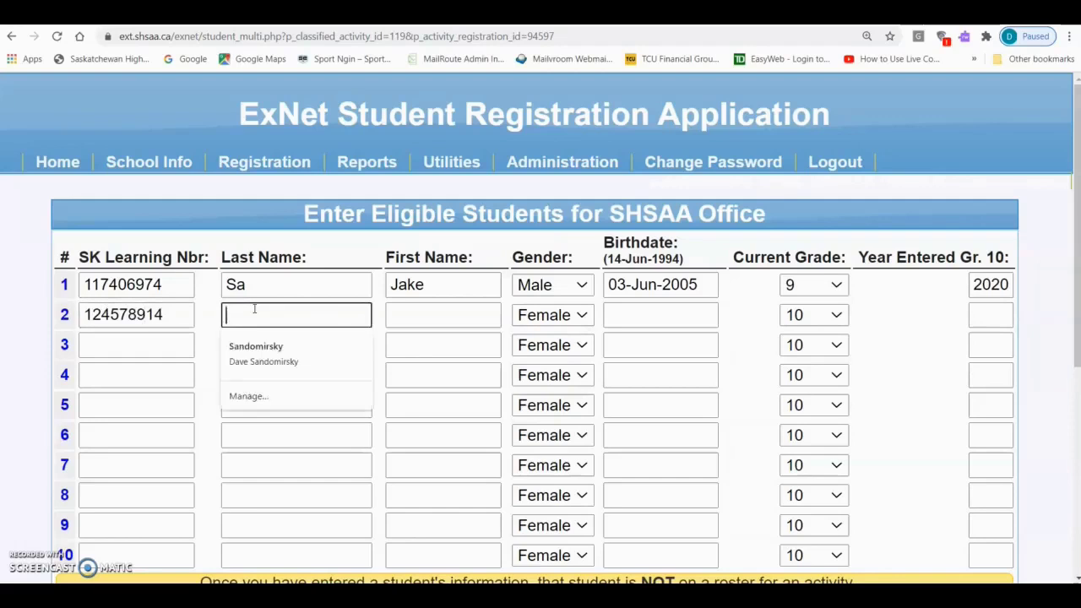
pyautogui.write('Saskat')
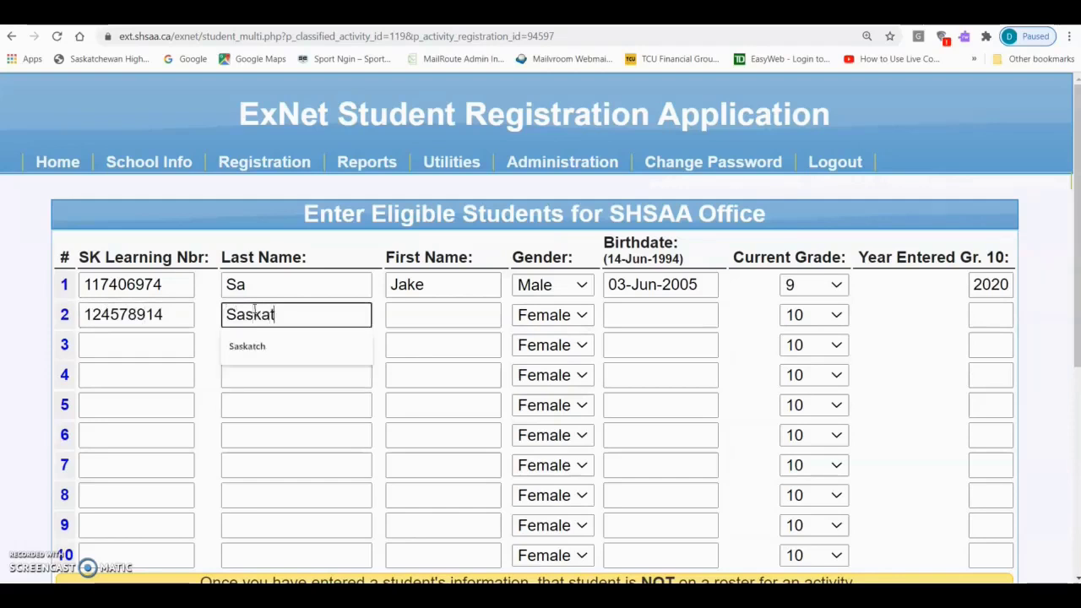
pyautogui.write('chewan')
pyautogui.press('Tab')
pyautogui.write('Jerry')
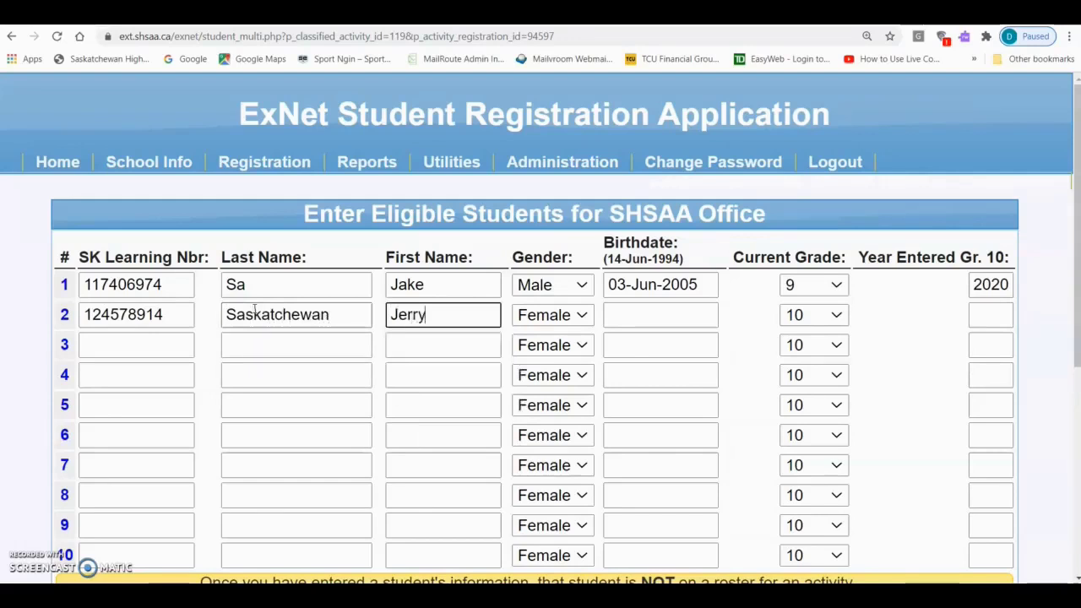
# Set row 2 to Male, birthdate 03-Jun-2004, grade 11, Grade 10 entry year 2018.
pyautogui.click(548, 321)
pyautogui.click(547, 337)
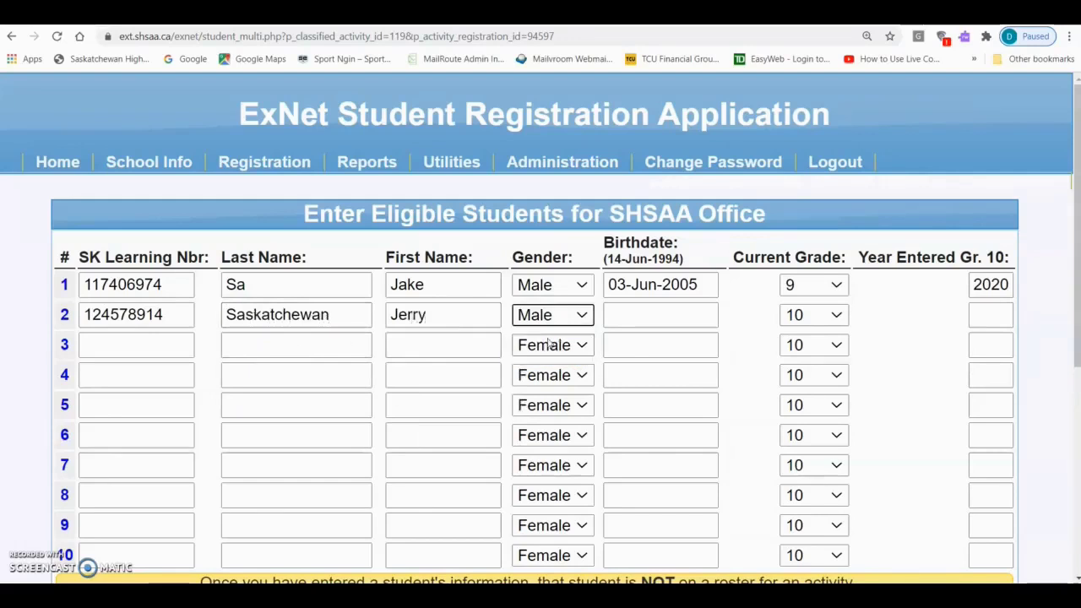
pyautogui.click(633, 312)
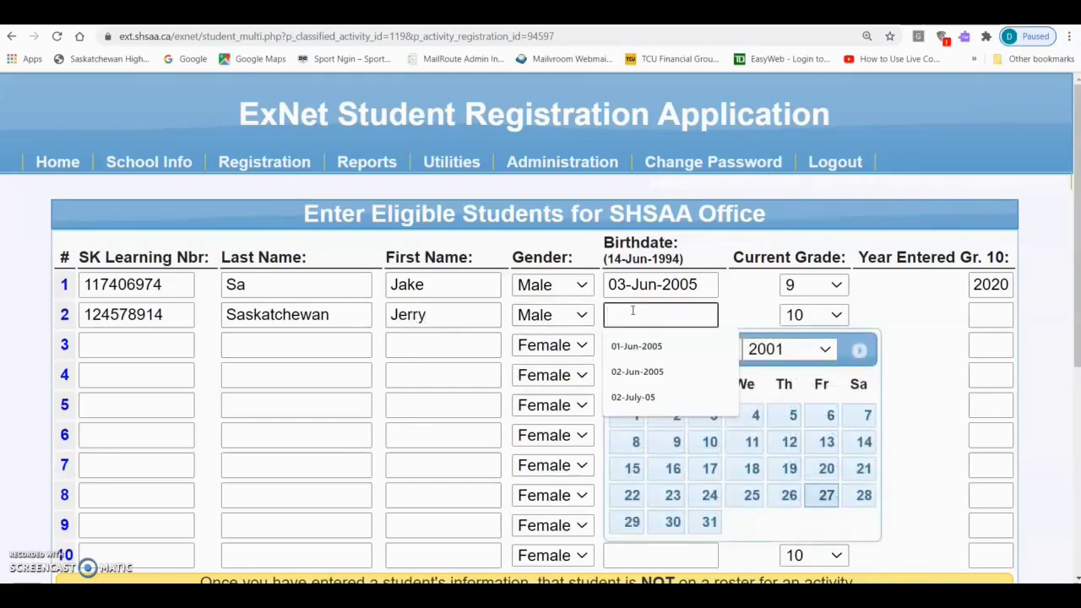
pyautogui.write('03-J')
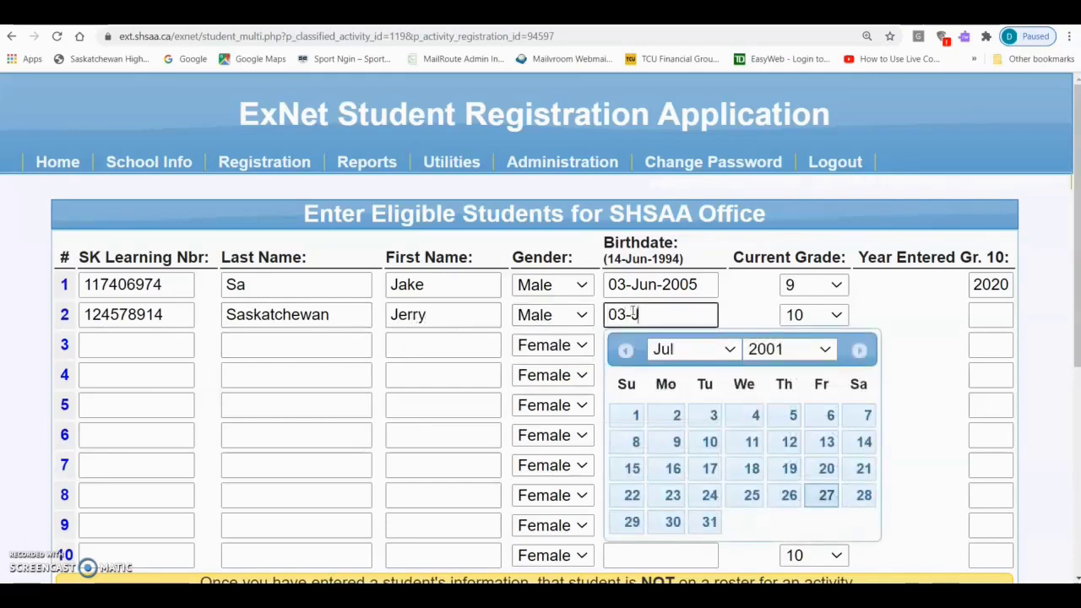
pyautogui.write('un-2004')
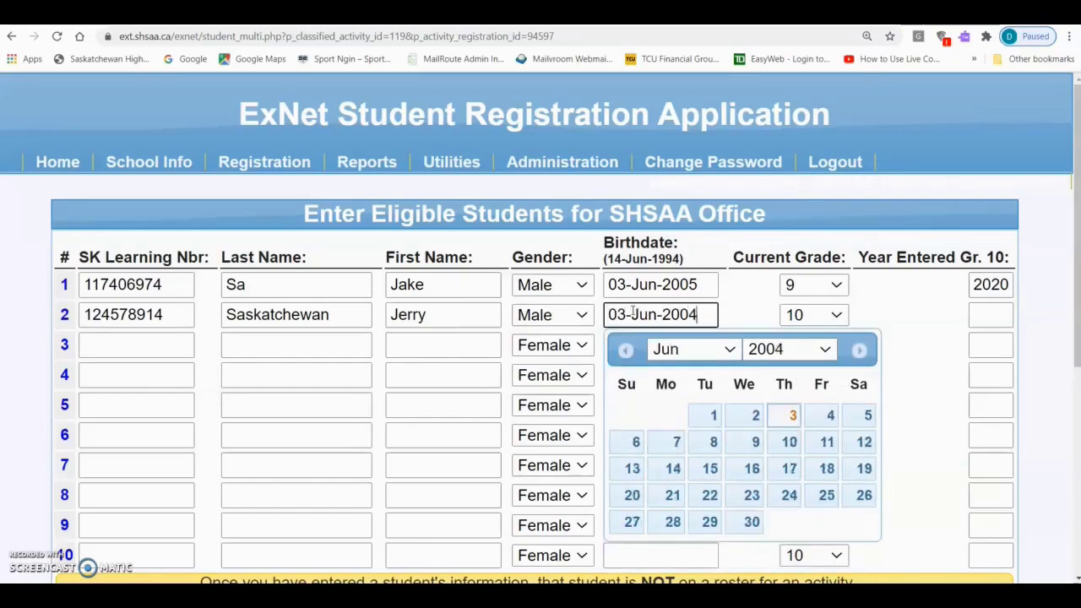
pyautogui.click(814, 316)
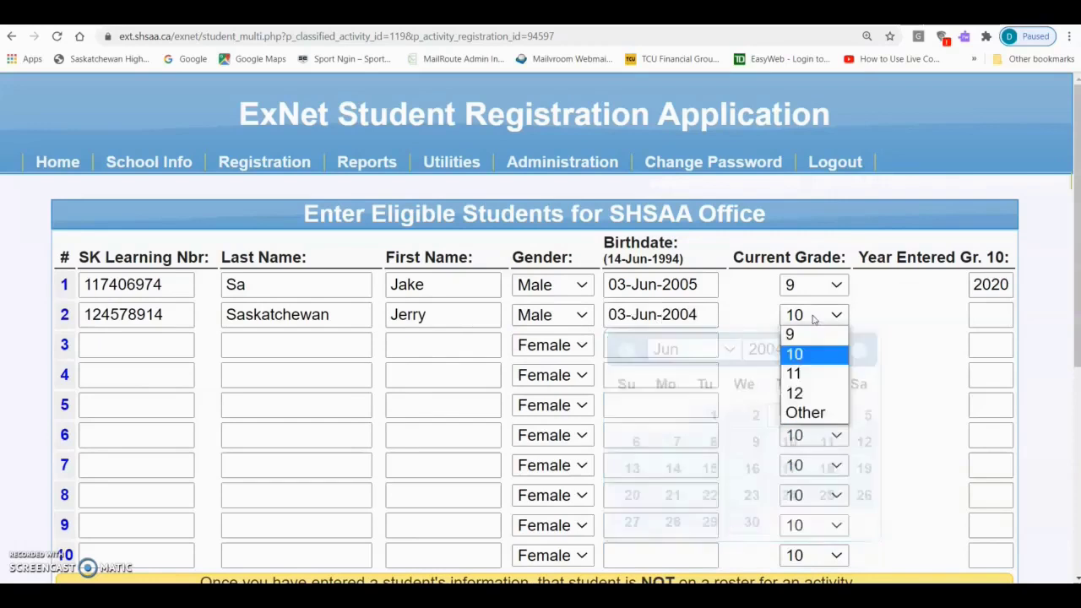
pyautogui.click(796, 373)
pyautogui.click(1011, 317)
pyautogui.write('2018')
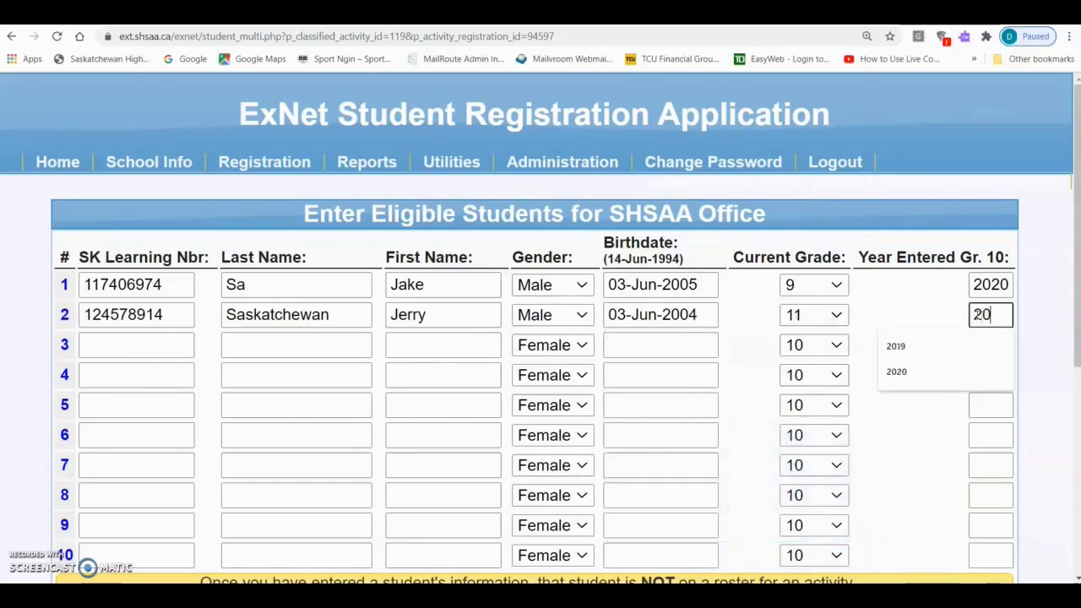
pyautogui.click(881, 411)
# Save the student information, which fails with a duplicate SK Learning Number error.
pyautogui.scroll(-3, 880, 411)
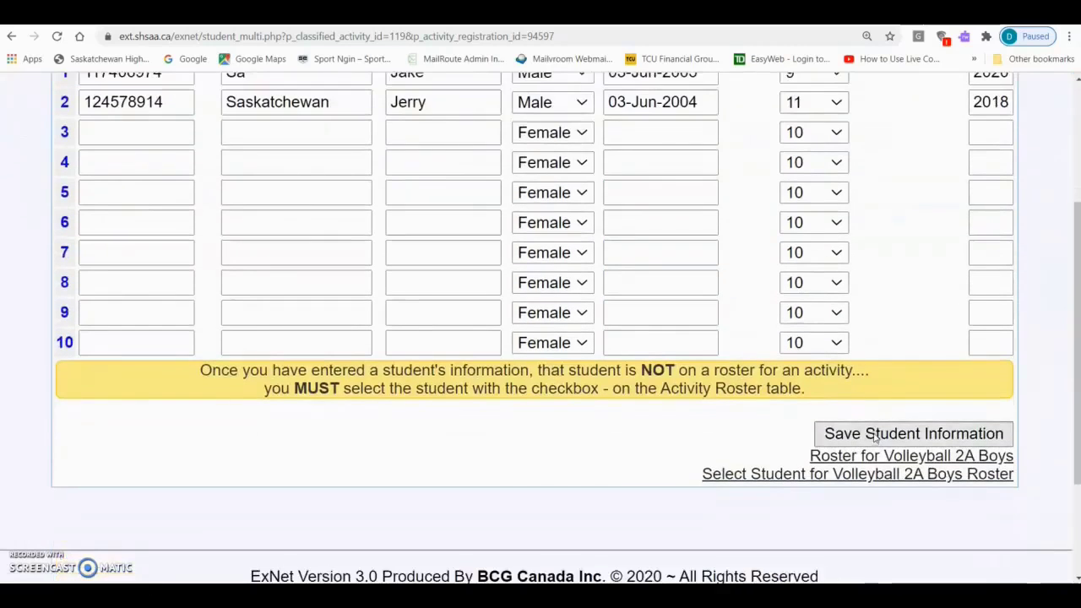
pyautogui.click(876, 435)
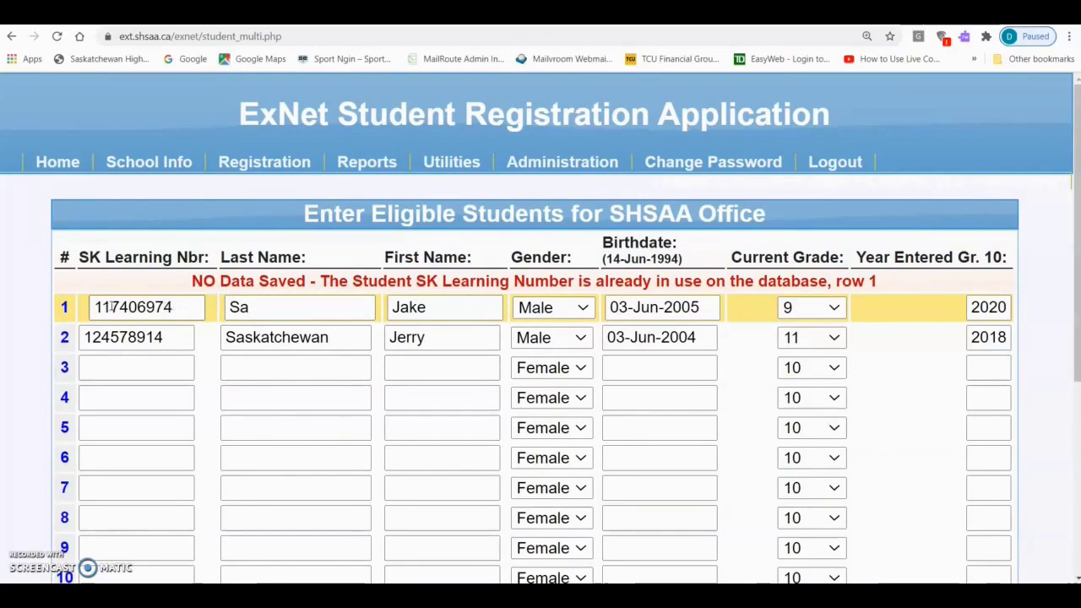
pyautogui.doubleClick(193, 309)
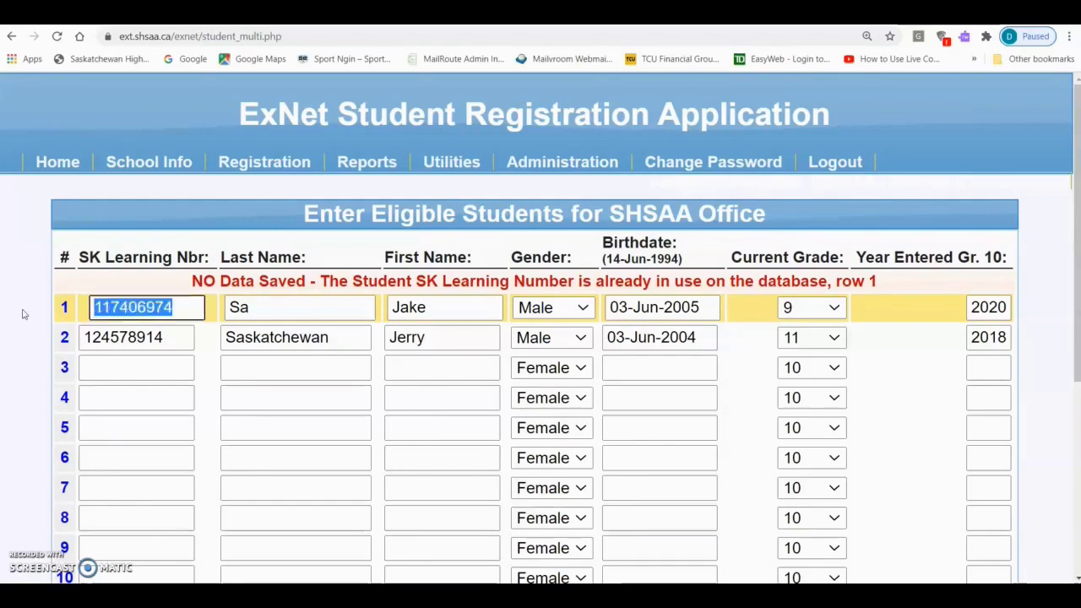
pyautogui.press('BackSpace')
pyautogui.doubleClick(246, 309)
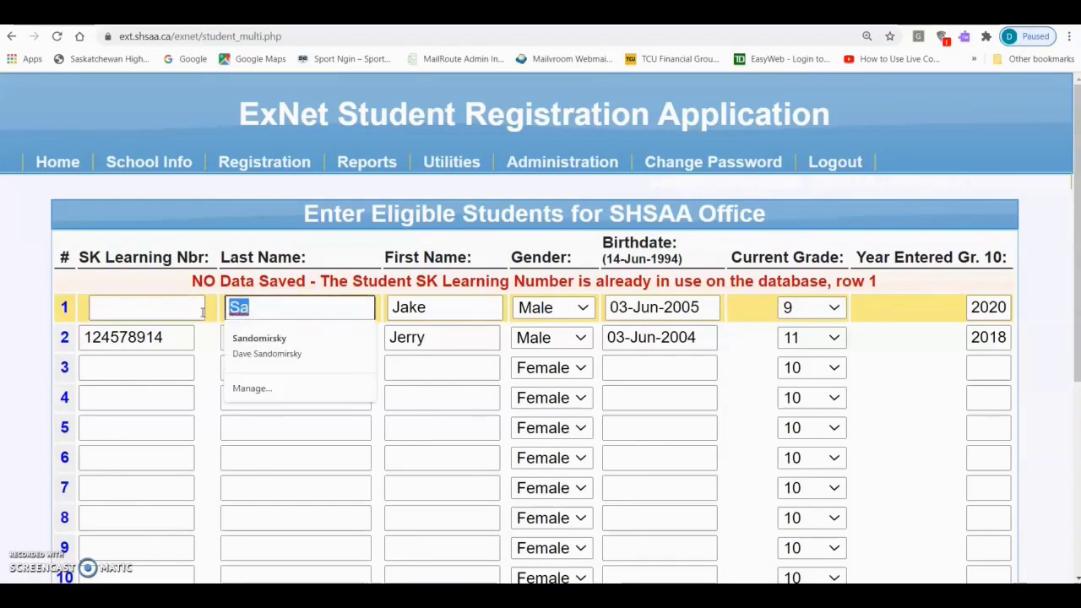
pyautogui.press('BackSpace')
pyautogui.click(435, 309)
pyautogui.doubleClick(435, 311)
pyautogui.press('BackSpace')
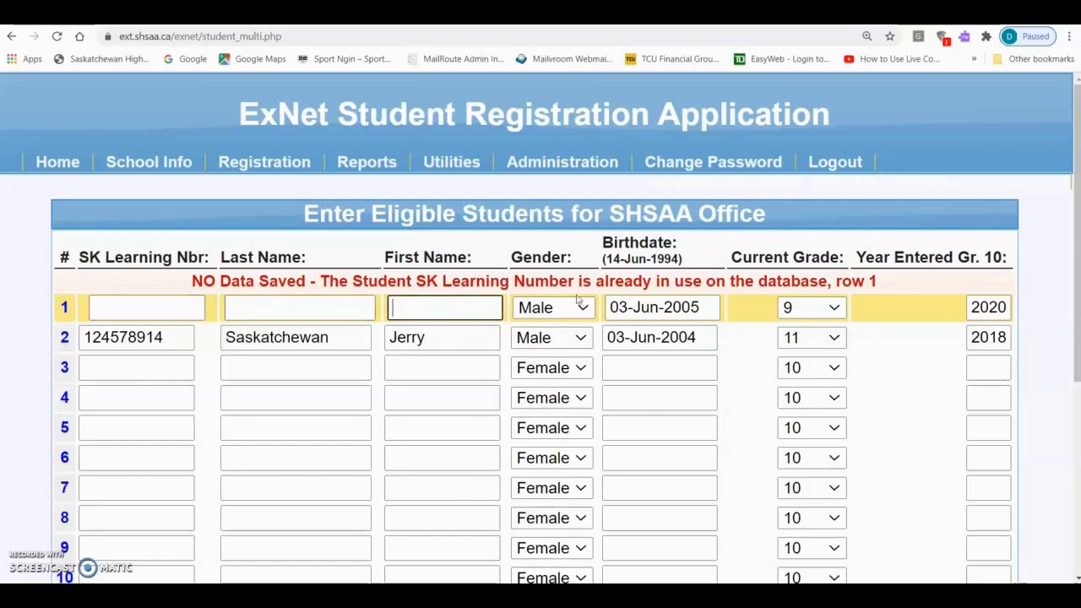
pyautogui.click(710, 309)
pyautogui.doubleClick(710, 308)
pyautogui.press('BackSpace')
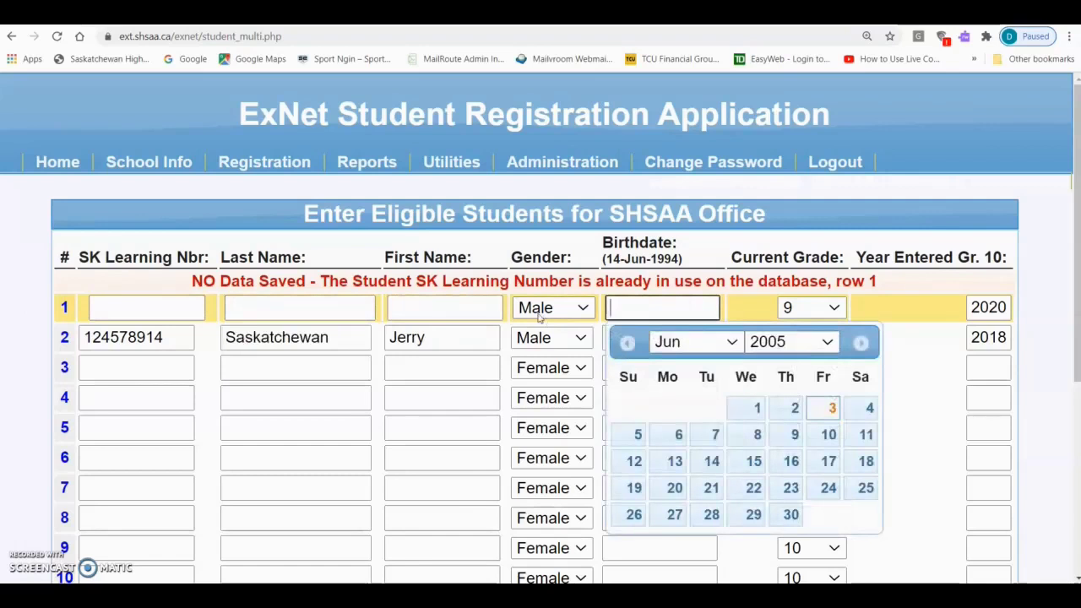
pyautogui.doubleClick(1005, 308)
pyautogui.press('BackSpace')
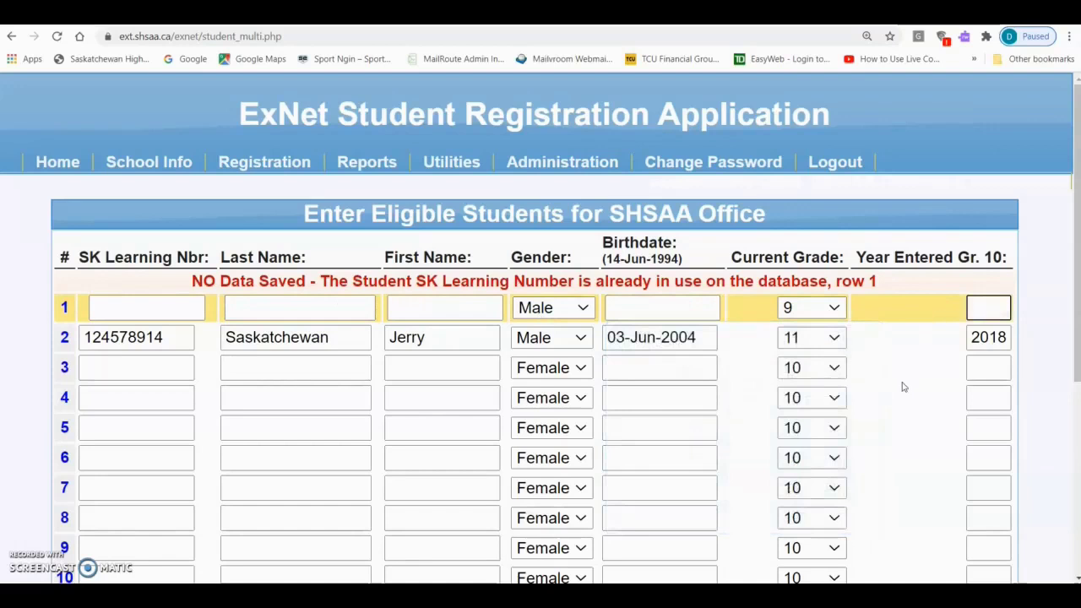
# Save the remaining student's information.
pyautogui.scroll(-1, 903, 387)
pyautogui.scroll(-3, 903, 387)
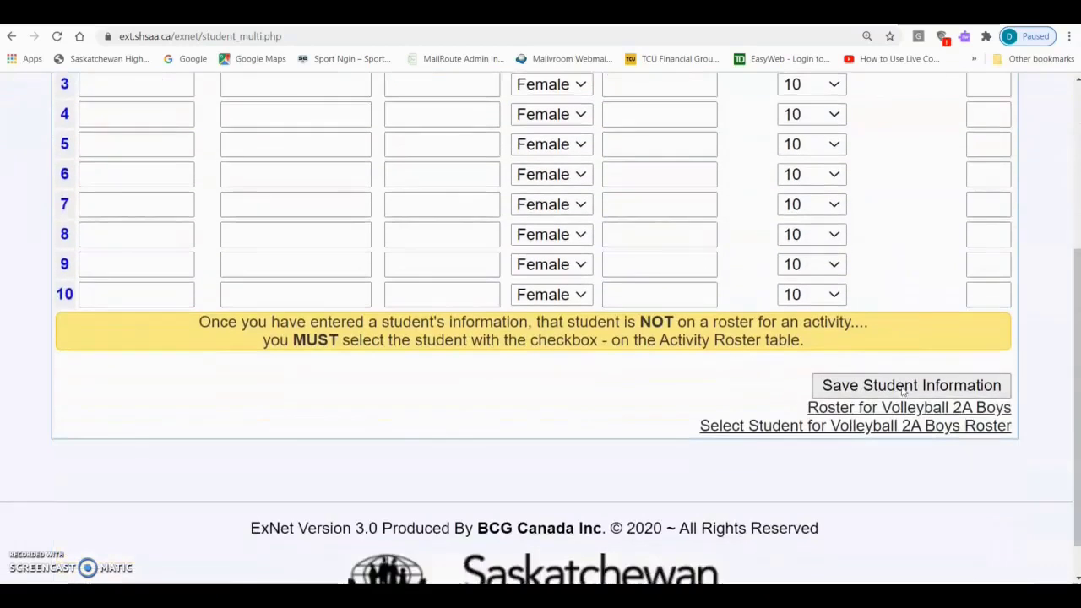
pyautogui.click(884, 388)
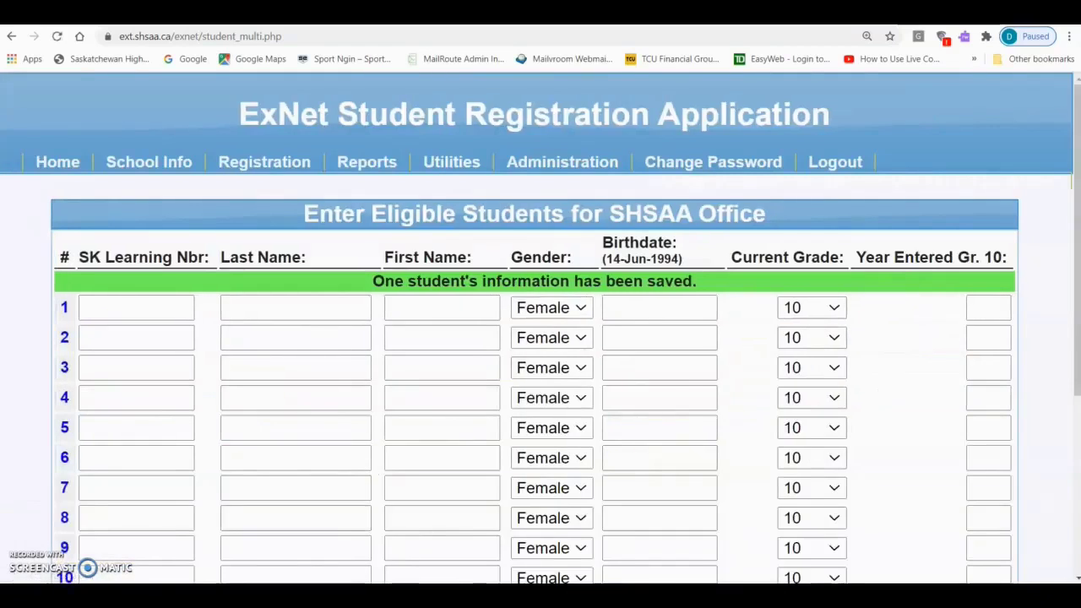
# Open the SHSAA Forms and Due Dates page from Quick Links.
pyautogui.scroll(-1, 541, 329)
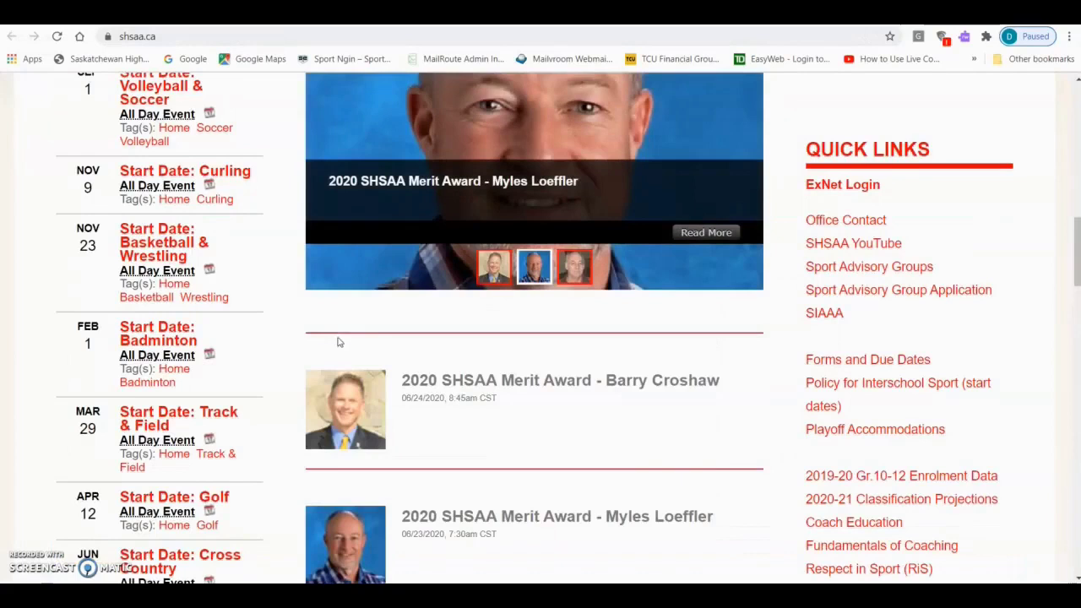
pyautogui.scroll(3, 372, 399)
pyautogui.scroll(6, 373, 399)
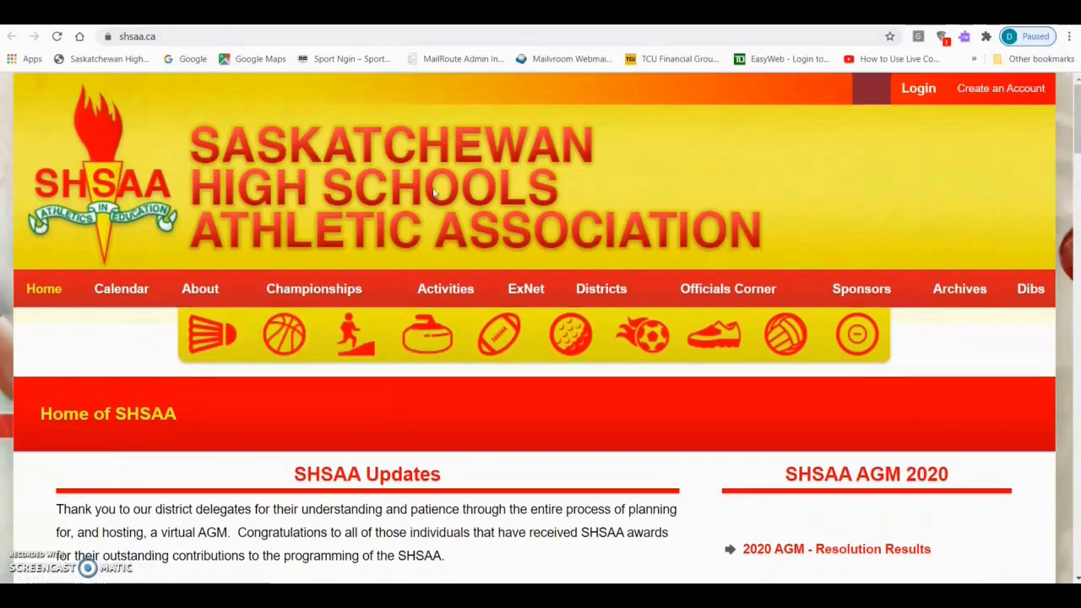
pyautogui.scroll(-6, 1030, 532)
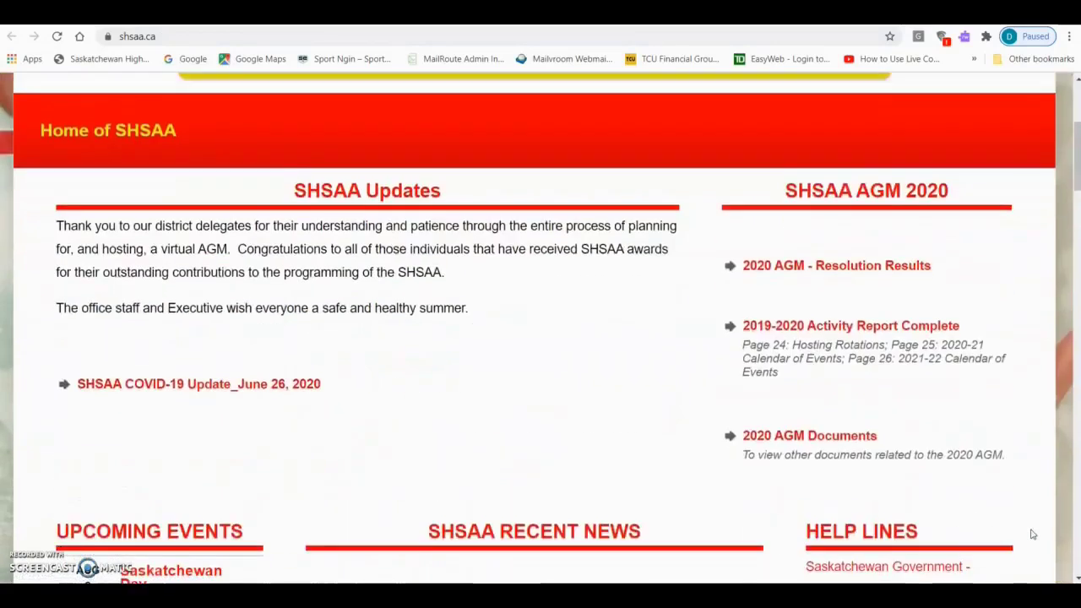
pyautogui.scroll(-6, 1033, 534)
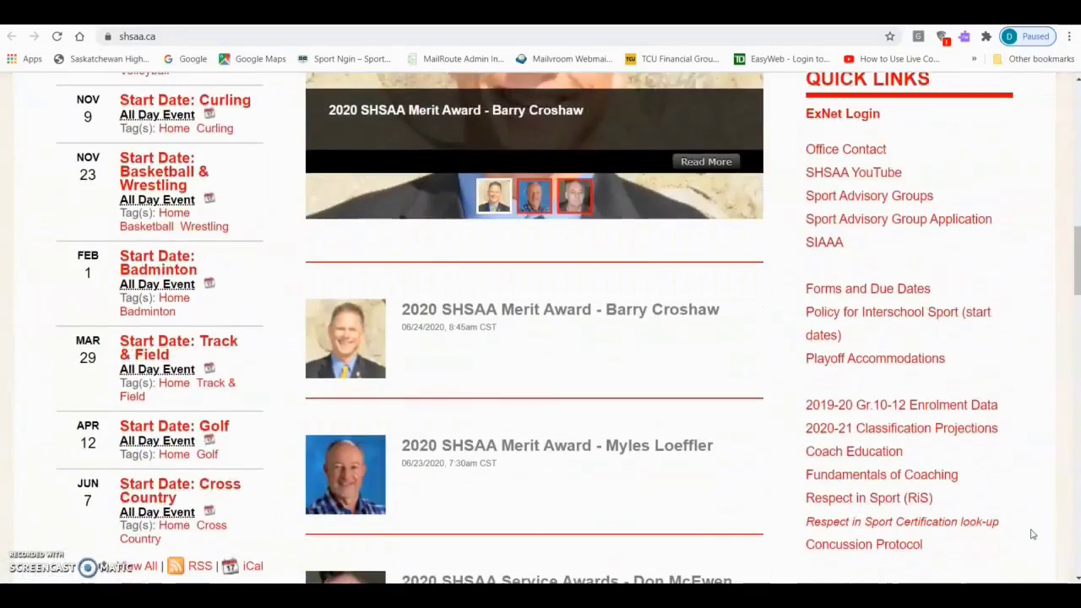
pyautogui.click(843, 291)
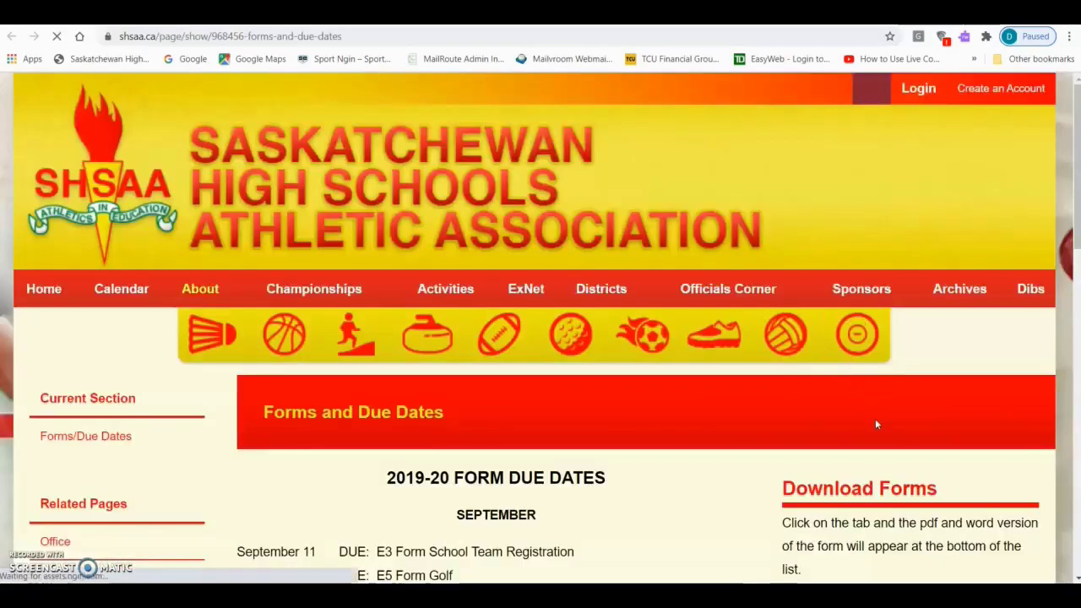
# Show the E-17 Student Transfer form links, then go back to the ExNet tab.
pyautogui.scroll(-7, 875, 418)
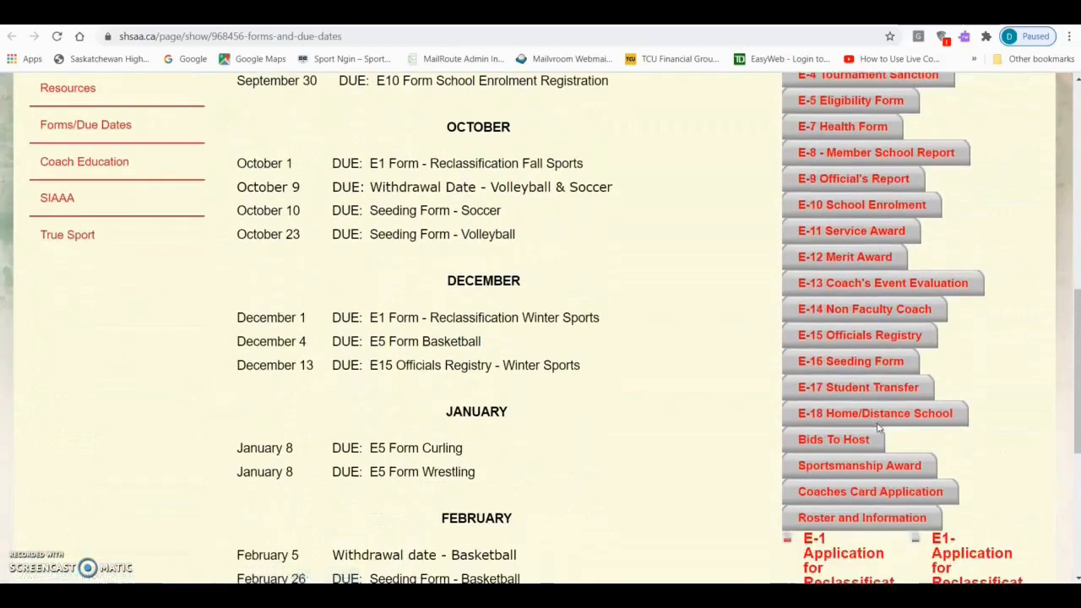
pyautogui.click(837, 390)
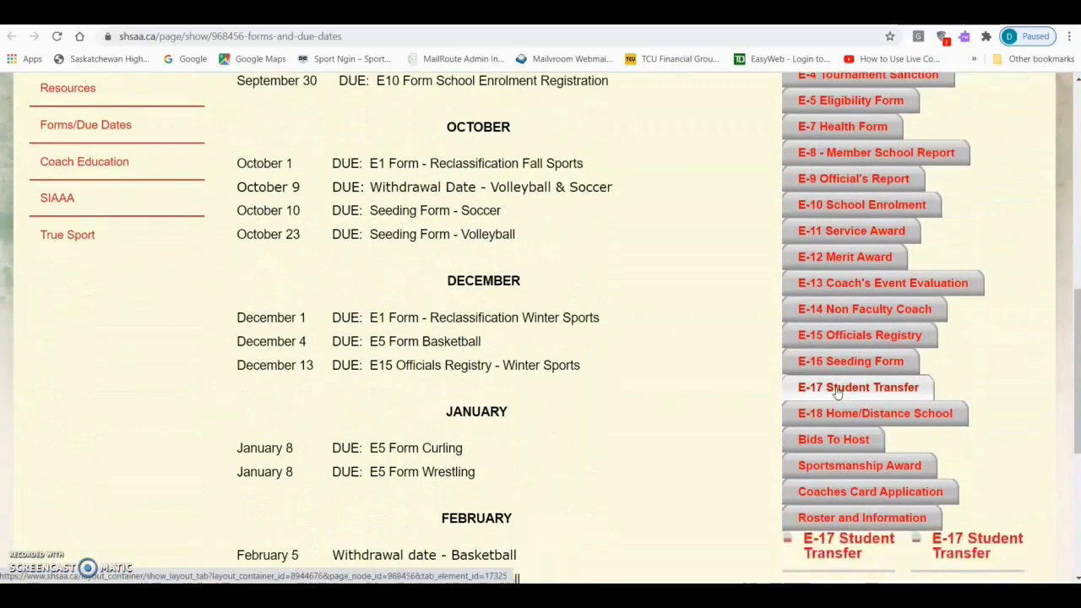
pyautogui.scroll(-3, 836, 391)
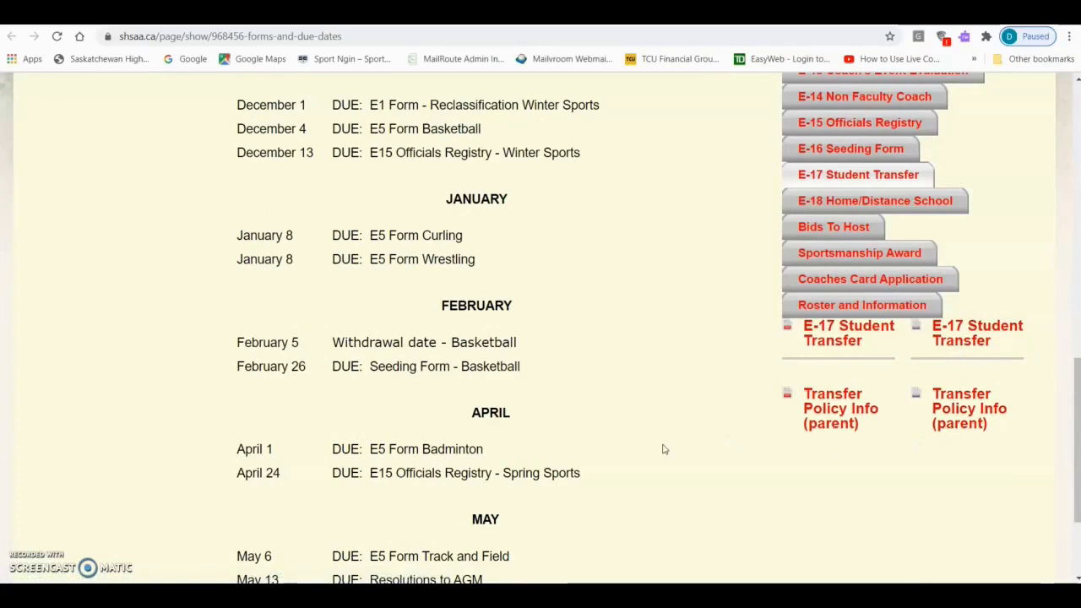
pyautogui.click(454, 25)
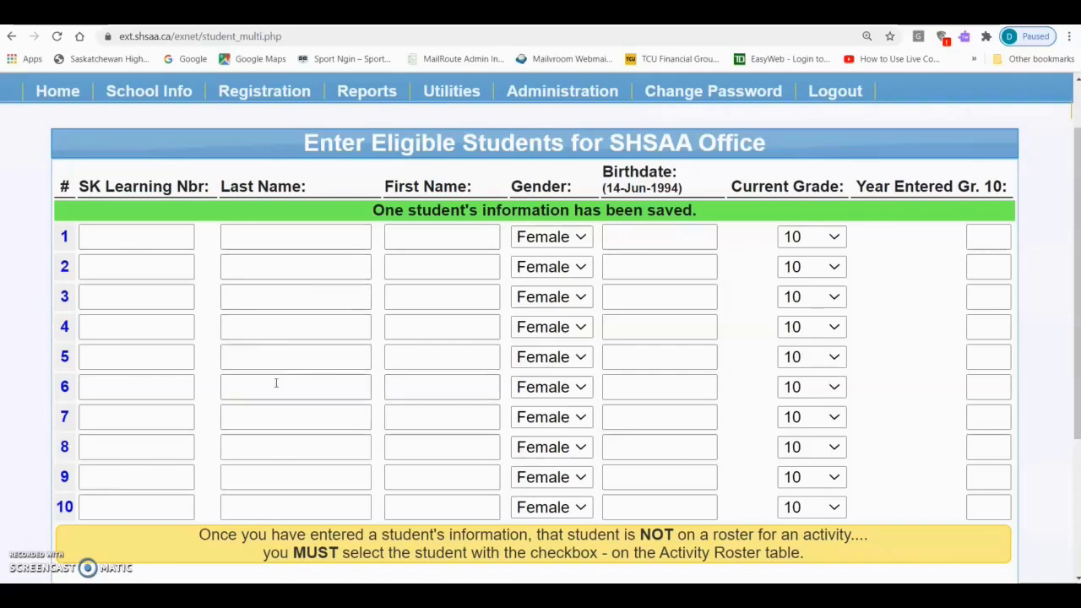
# Open the Volleyball 2A Boys eligibility form via Registration > Activity Eligibility Form.
pyautogui.scroll(1, 276, 364)
pyautogui.scroll(1, 276, 364)
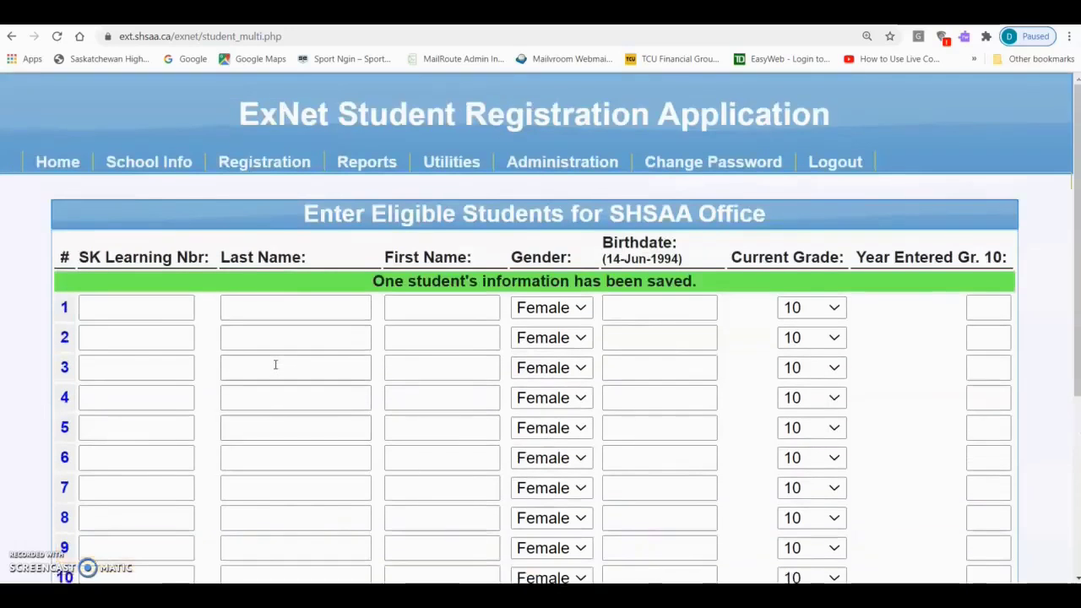
pyautogui.click(255, 175)
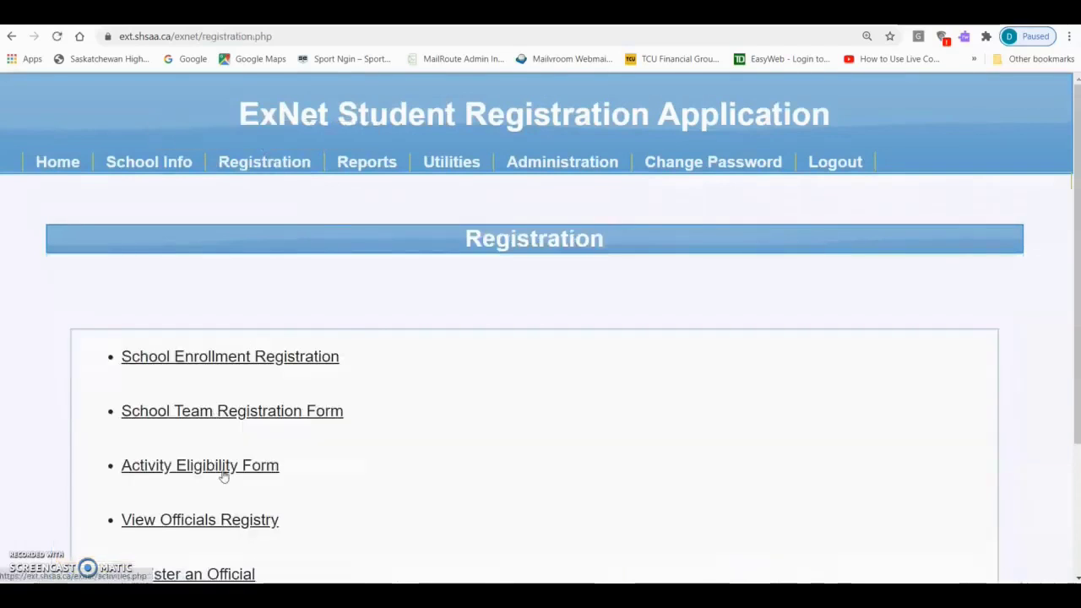
pyautogui.click(221, 470)
pyautogui.scroll(-5, 453, 510)
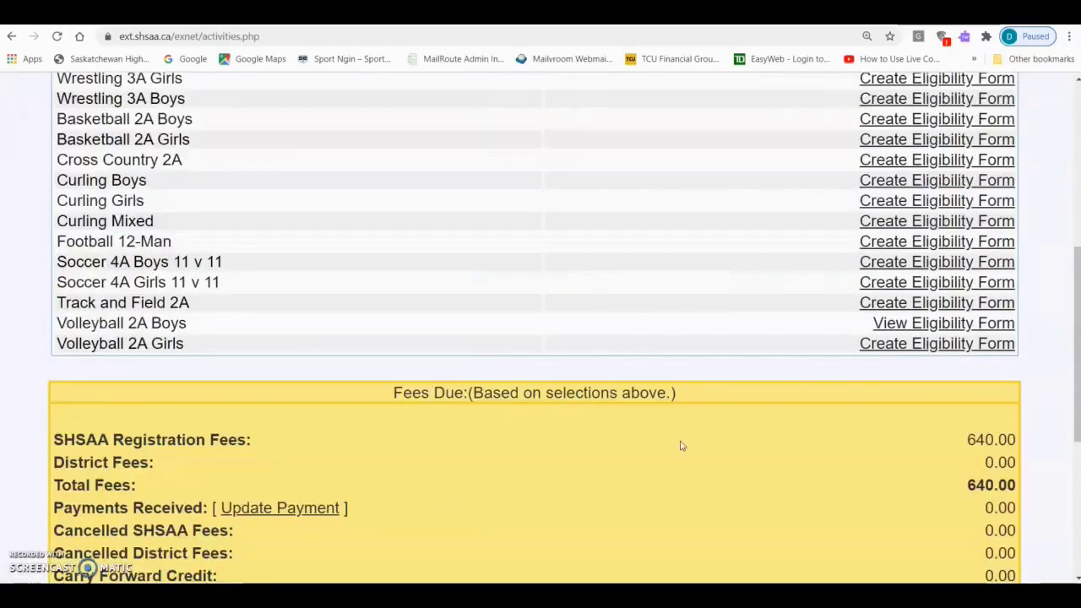
pyautogui.click(921, 342)
# Mark the new grade 11 student Active in Add/Remove and save the roster selections.
pyautogui.scroll(-7, 603, 411)
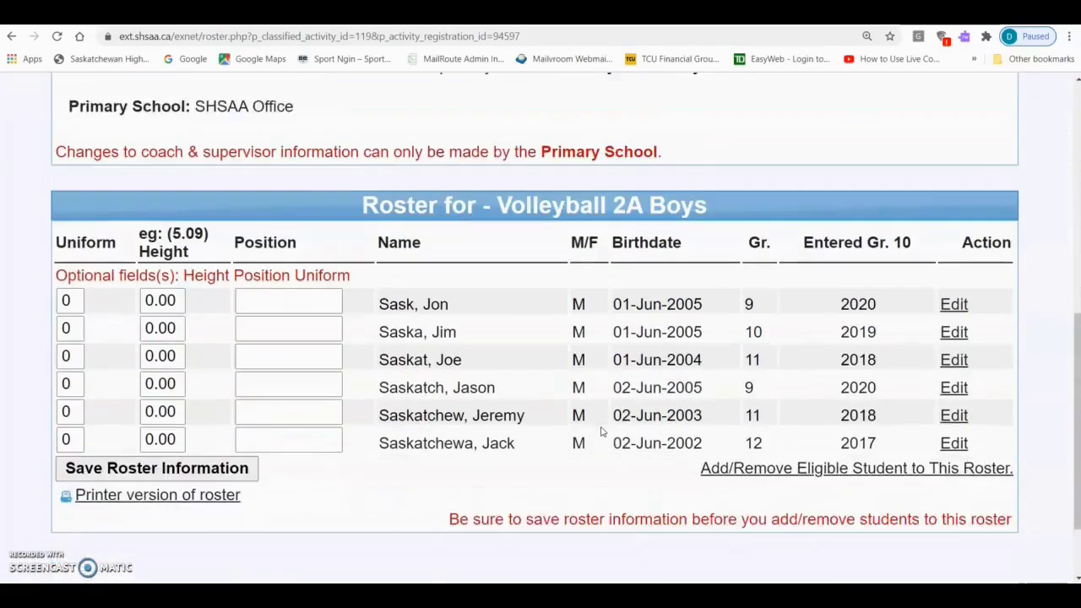
pyautogui.click(765, 372)
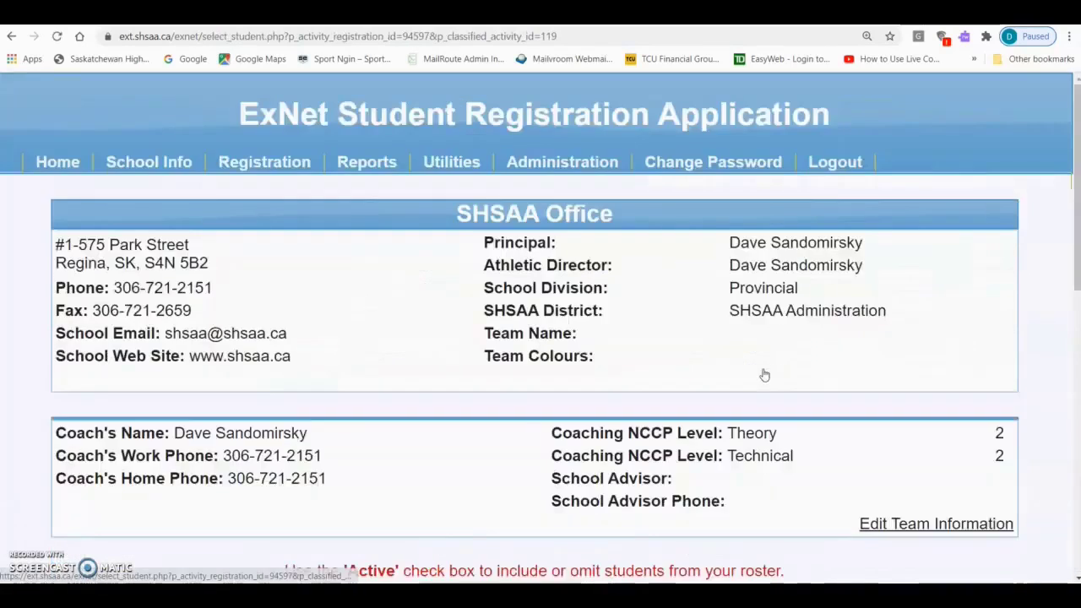
pyautogui.scroll(-7, 424, 485)
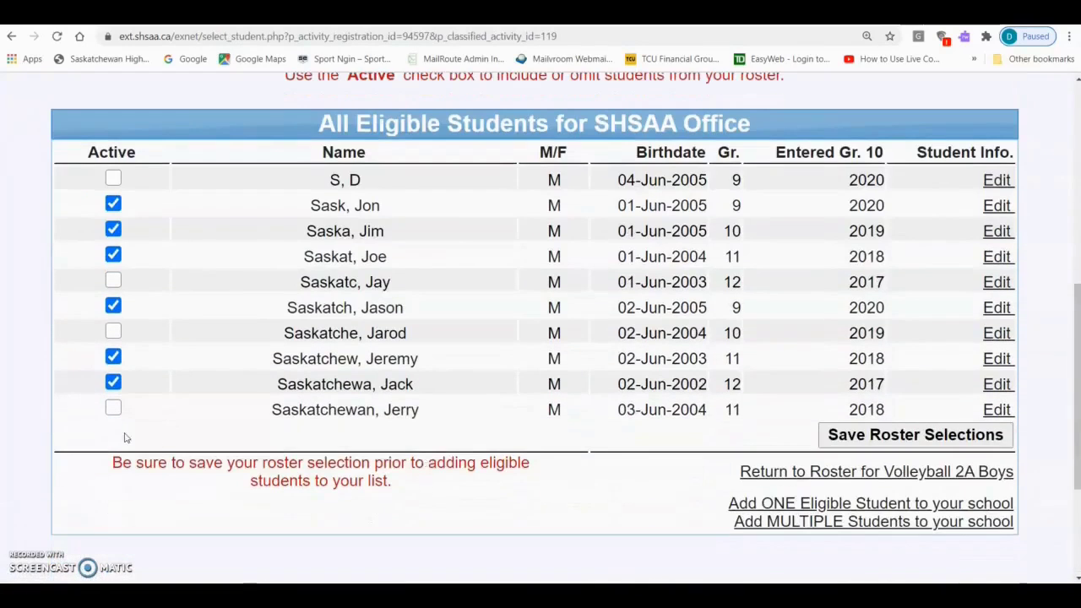
pyautogui.click(113, 409)
pyautogui.click(886, 437)
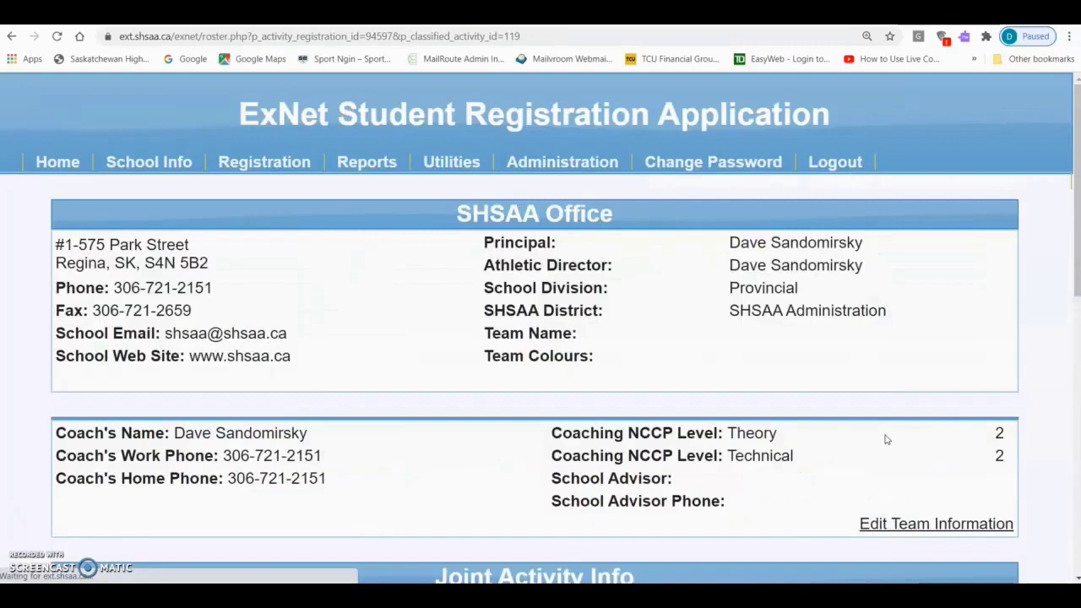
# Save the seven-player Volleyball 2A Boys roster information.
pyautogui.scroll(-3, 315, 446)
pyautogui.scroll(-5, 315, 446)
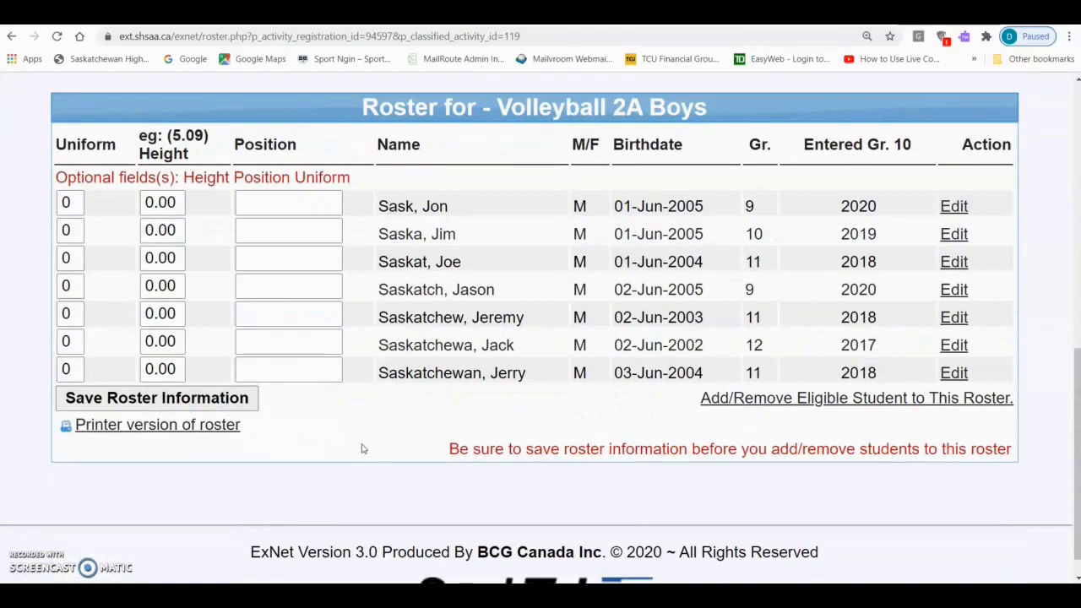
pyautogui.click(187, 402)
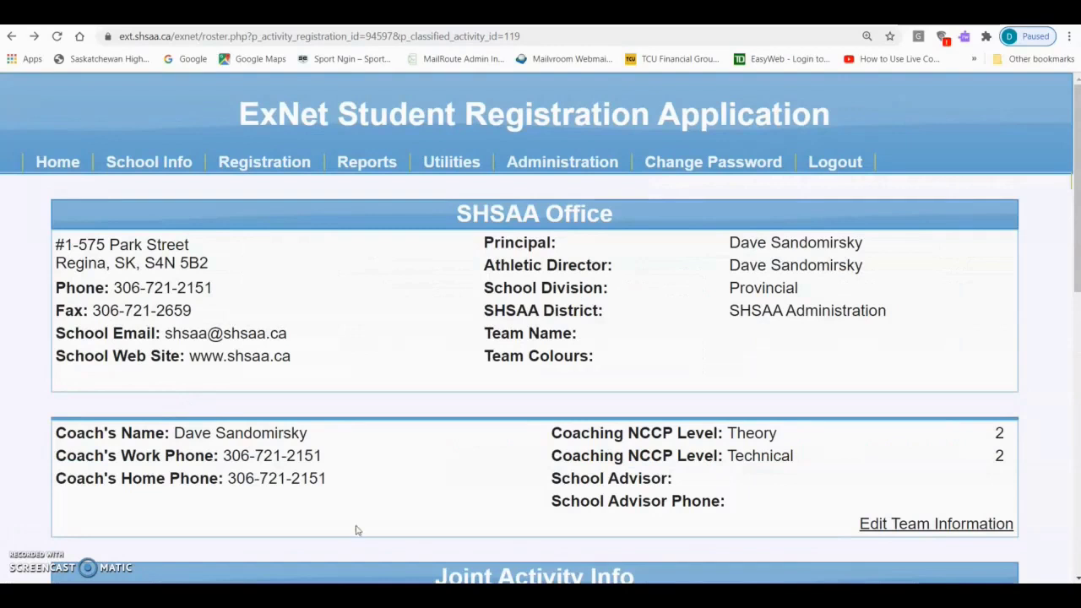
# Check the saved roster message, then switch to the shsaa.ca tab.
pyautogui.scroll(-5, 362, 511)
pyautogui.scroll(-1, 361, 512)
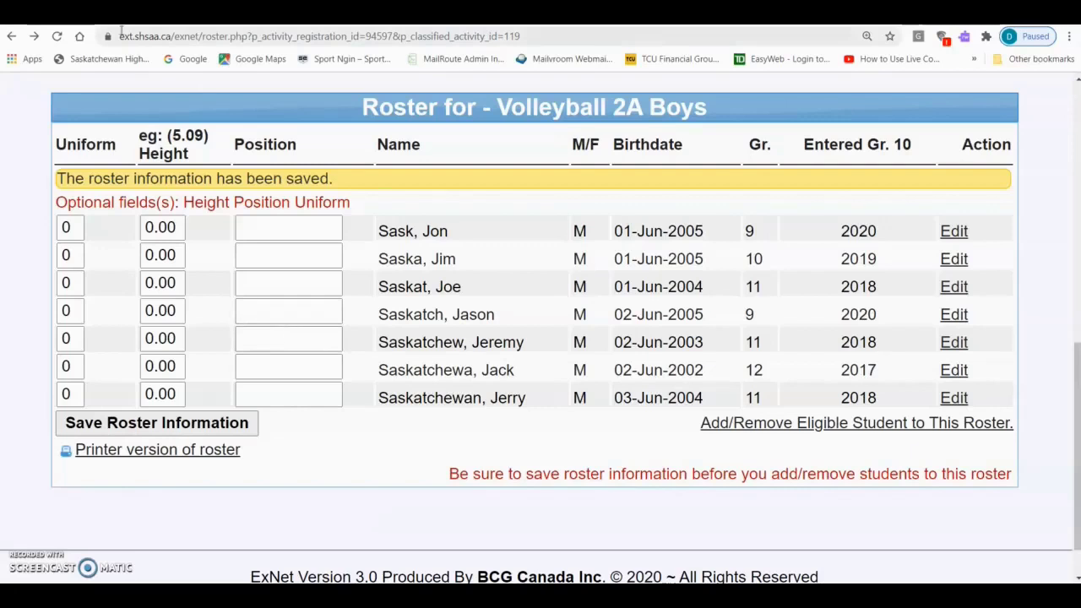
pyautogui.hotkey('ctrl', 'Tab')
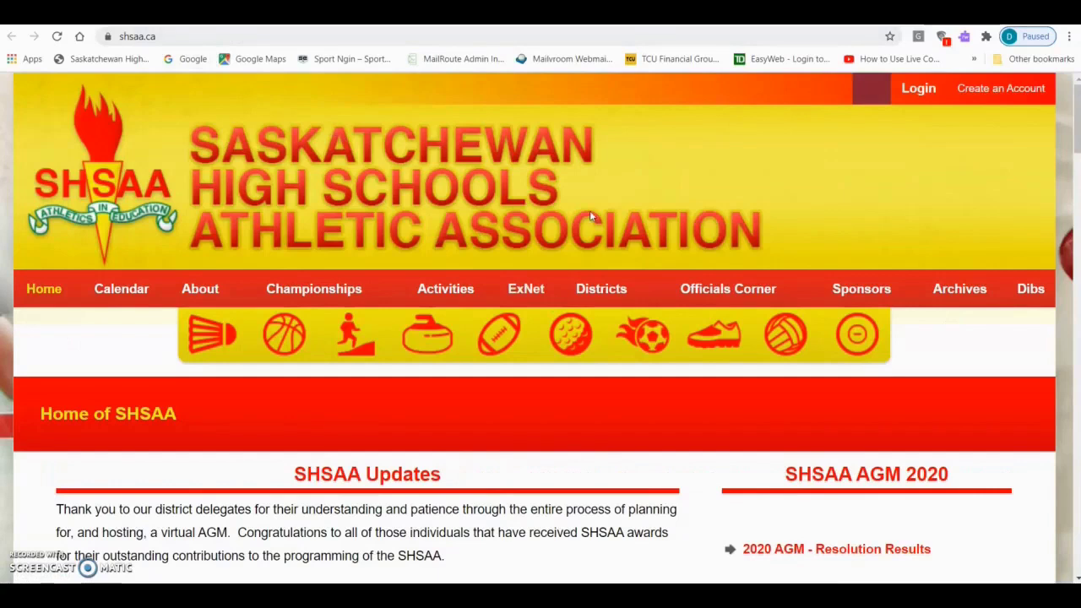
# Open Forms and Due Dates from Quick Links and show the E-18 Home/Distance School form links.
pyautogui.scroll(-5, 934, 235)
pyautogui.scroll(-9, 933, 234)
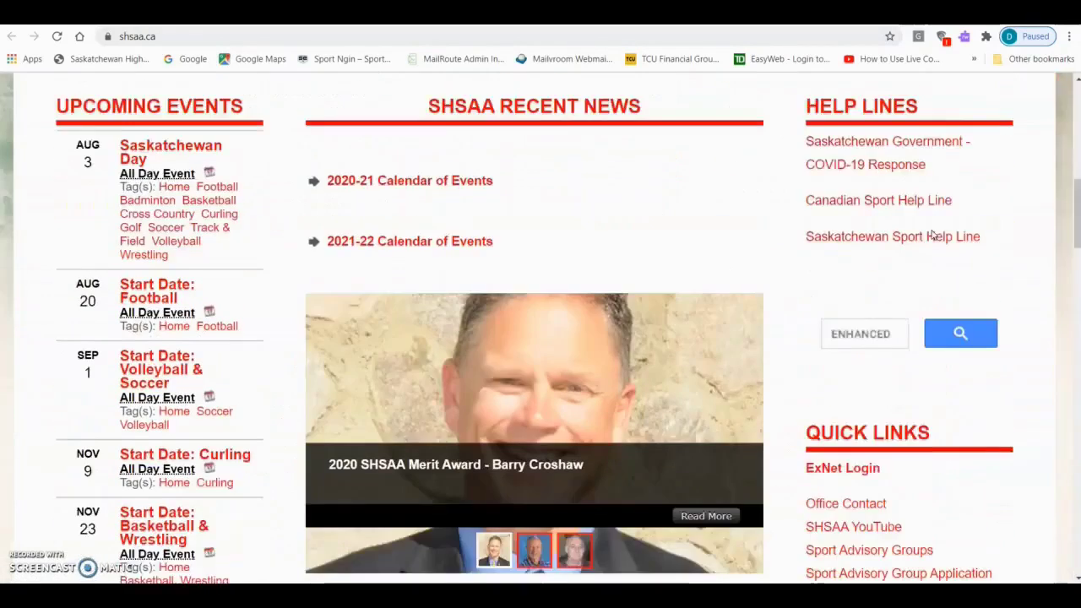
pyautogui.scroll(-2, 934, 235)
pyautogui.scroll(2, 933, 235)
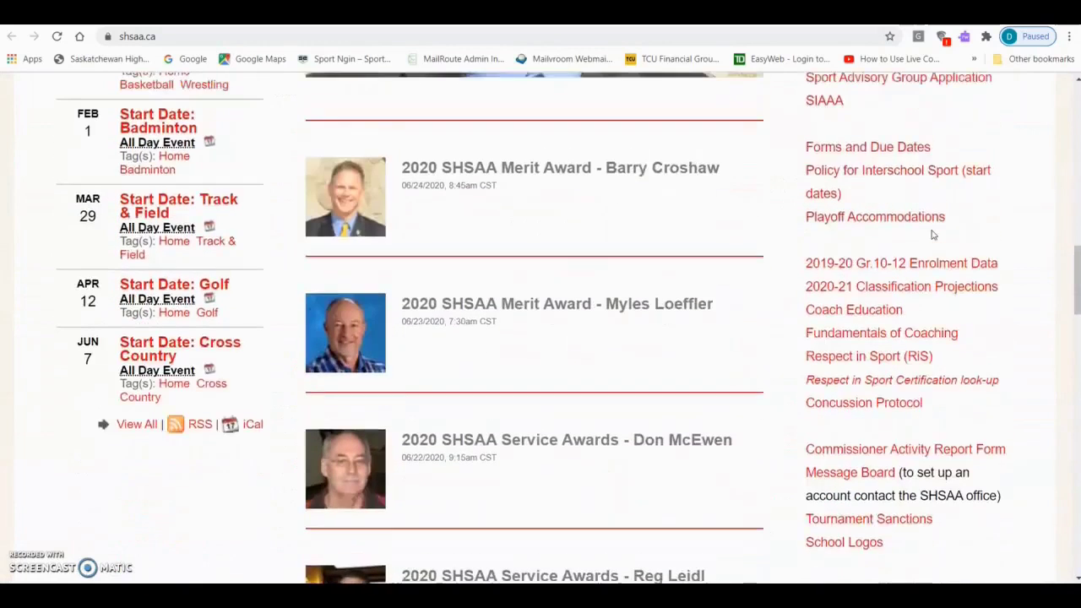
pyautogui.click(843, 148)
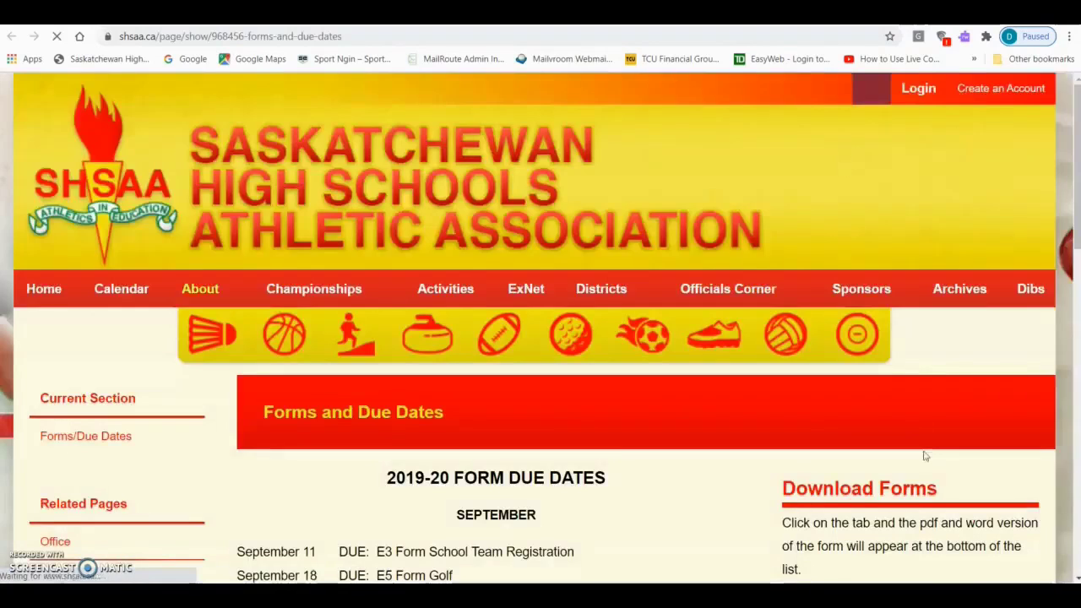
pyautogui.scroll(-5, 925, 461)
pyautogui.scroll(-3, 925, 464)
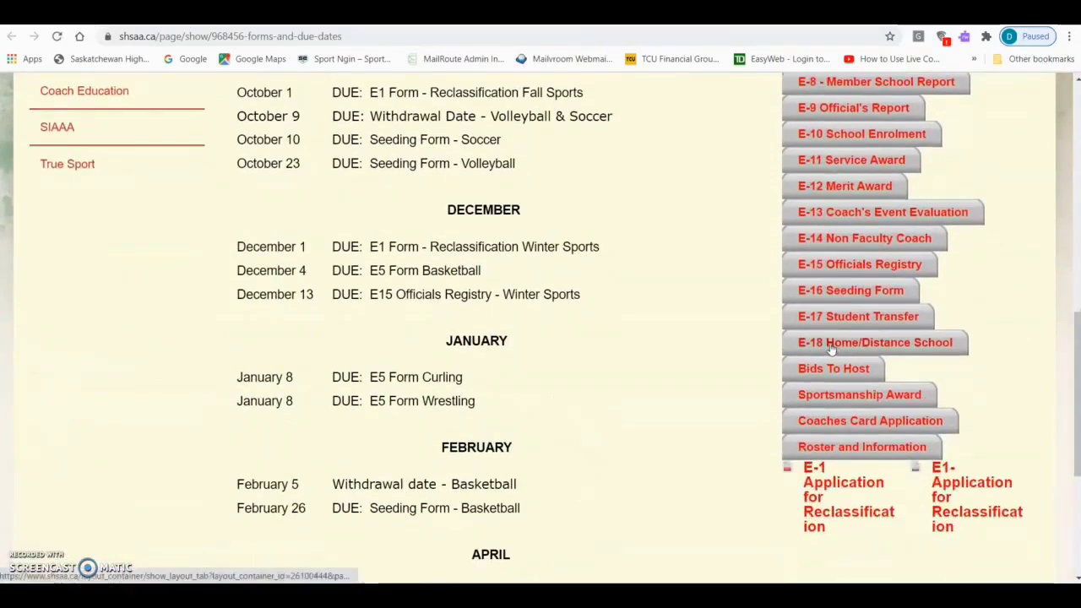
pyautogui.click(832, 343)
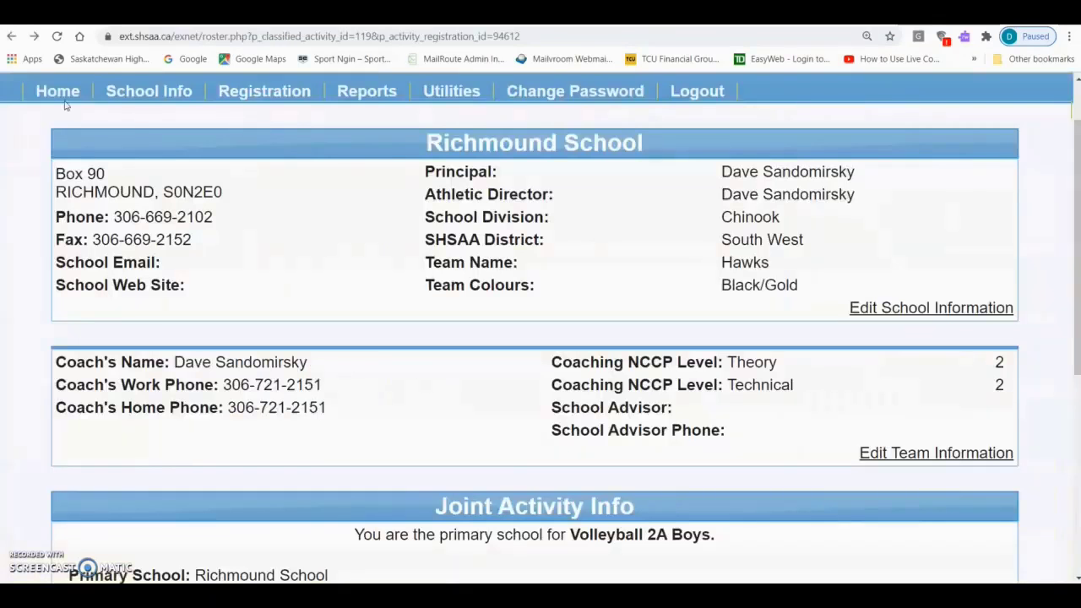
# View the SHSAA Exnet Important Dates on the ExNet home page, then leave for the SHSAA tab.
pyautogui.click(63, 98)
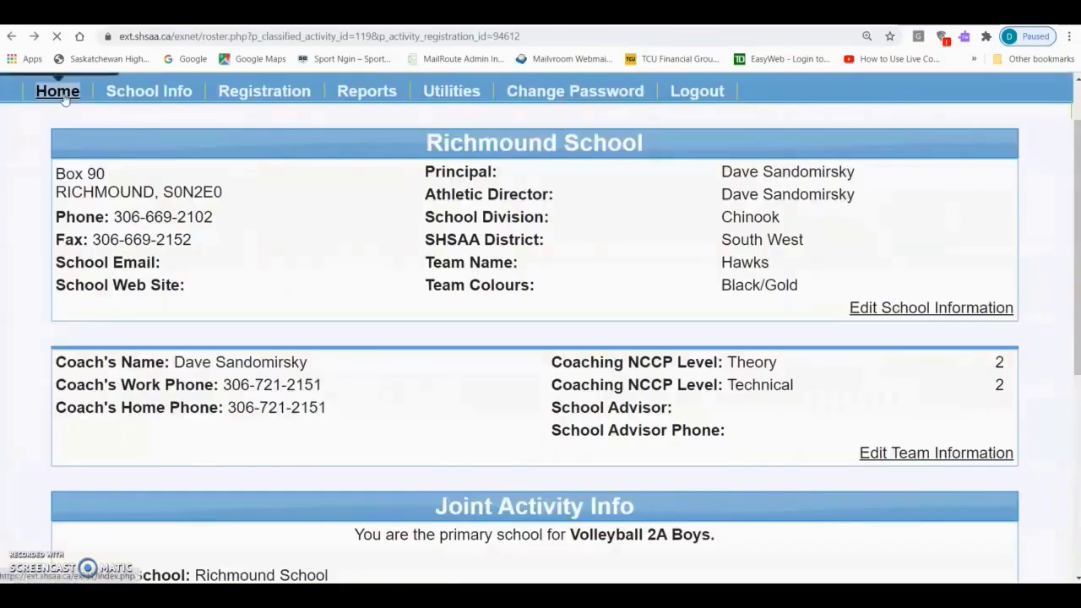
pyautogui.scroll(-5, 287, 399)
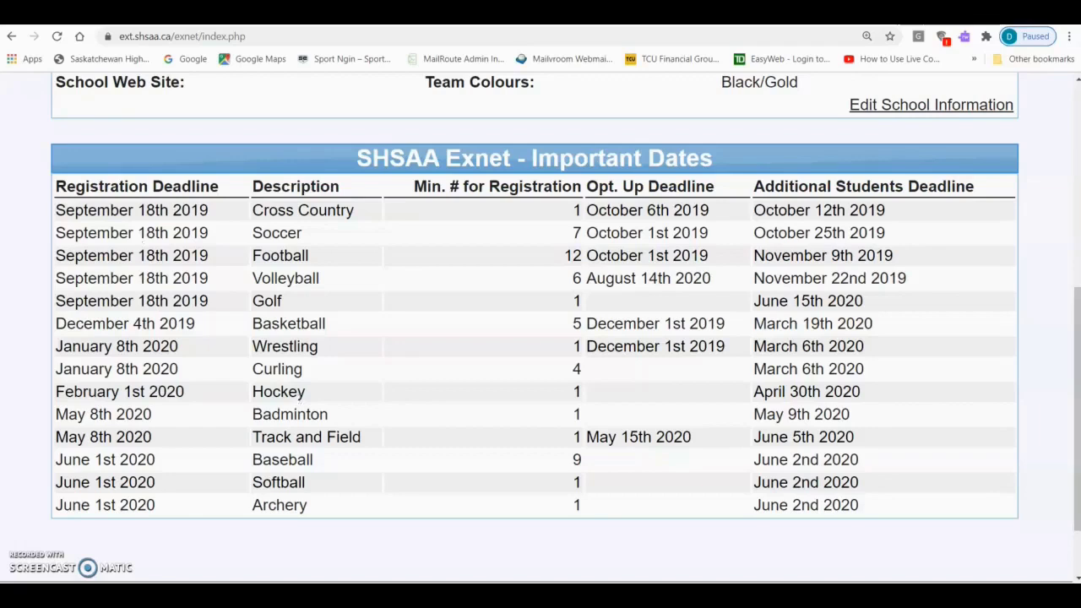
pyautogui.hotkey('ctrl', 'w')
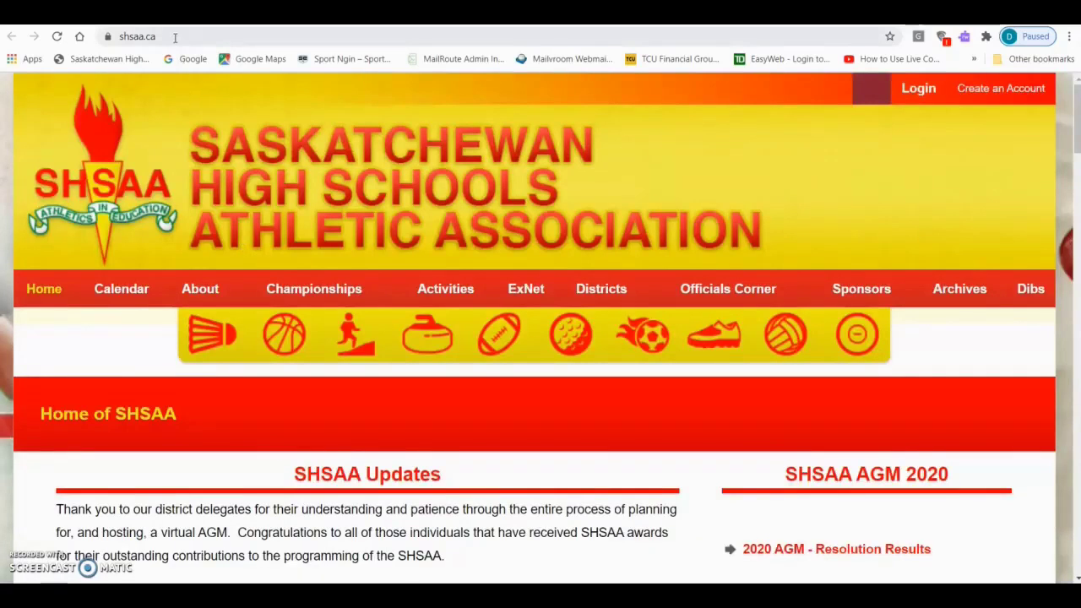
# Open Forms and Due Dates from Quick Links and show the E-2 Use of Grade 8 form links.
pyautogui.scroll(-6, 907, 331)
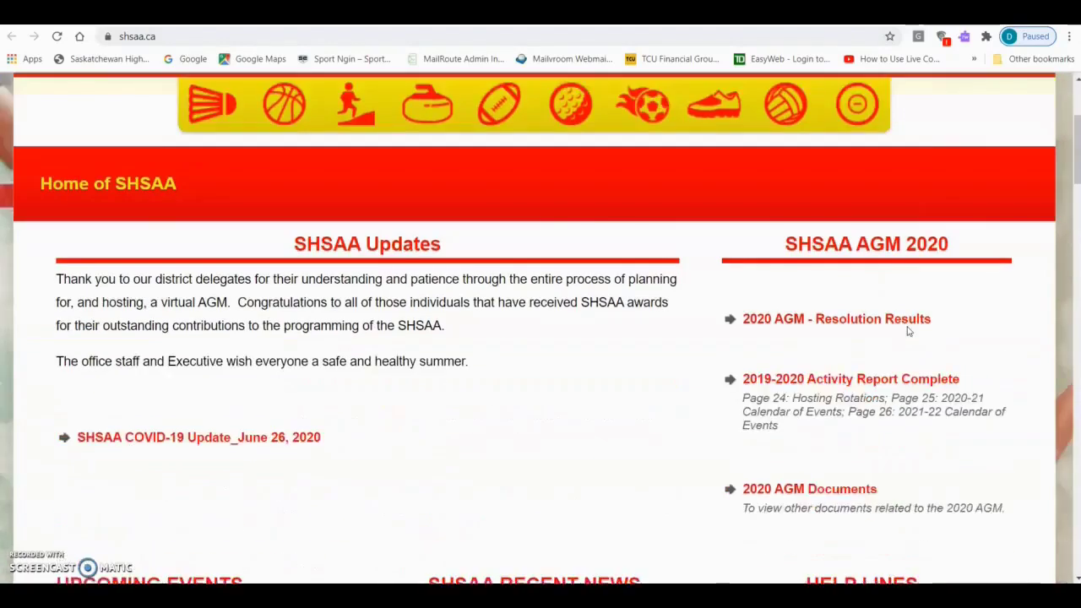
pyautogui.scroll(-6, 907, 330)
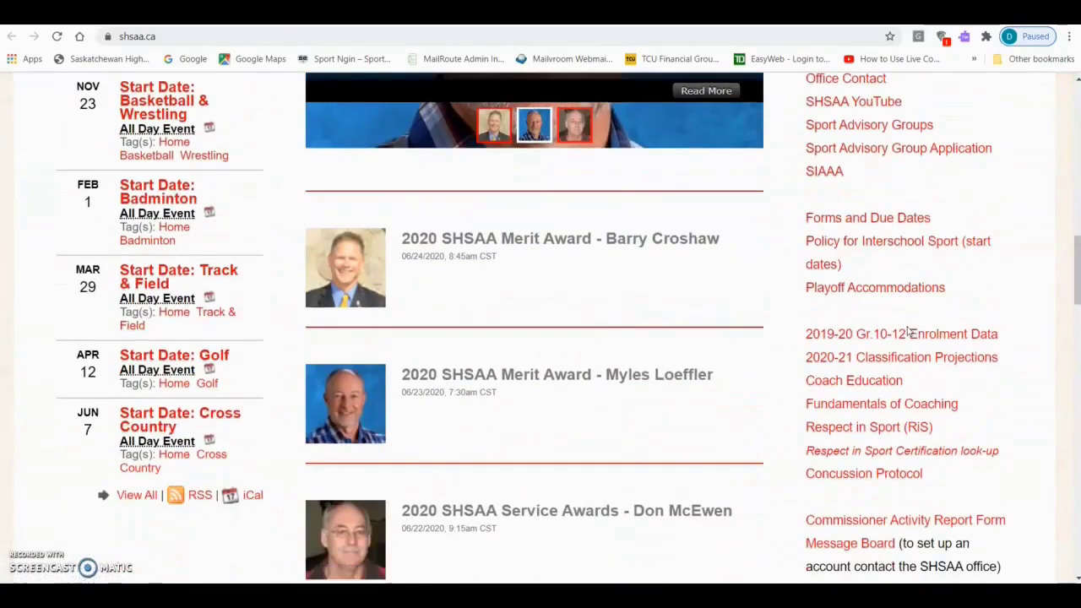
pyautogui.click(850, 221)
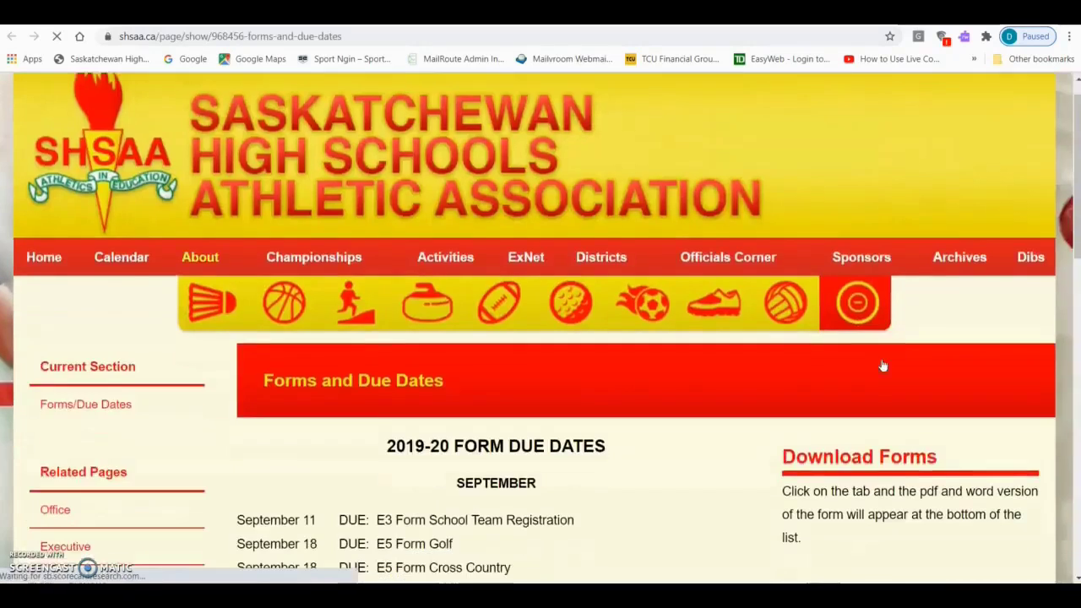
pyautogui.scroll(-5, 882, 366)
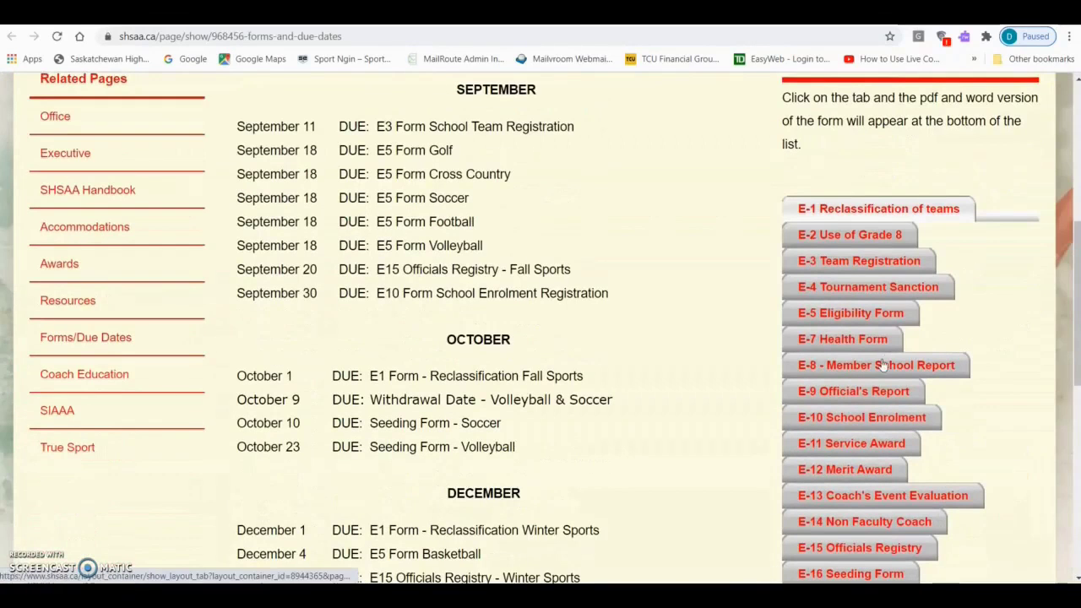
pyautogui.click(831, 241)
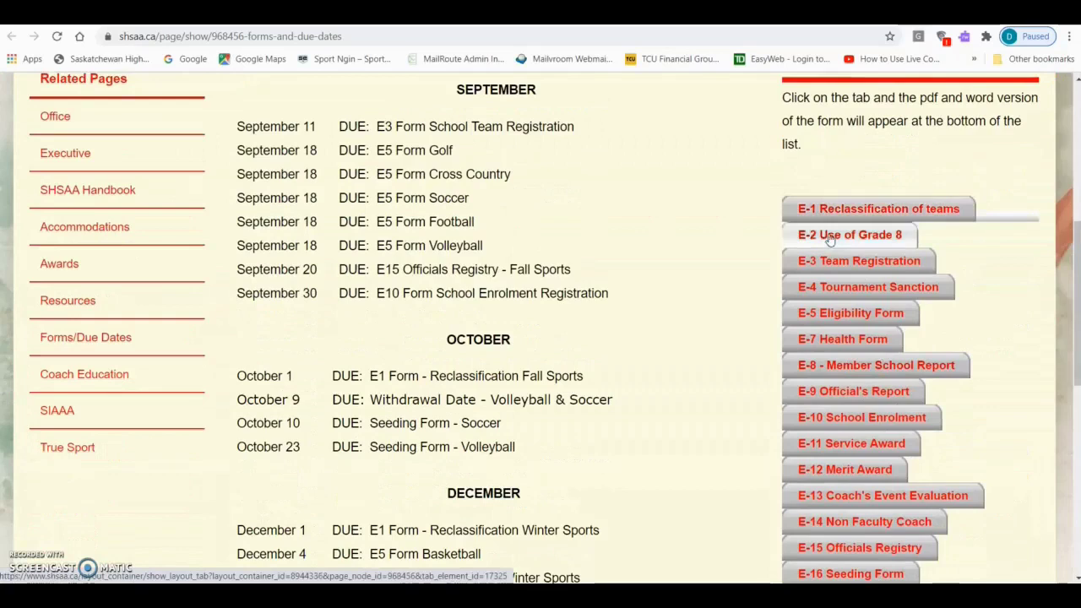
pyautogui.scroll(-5, 830, 241)
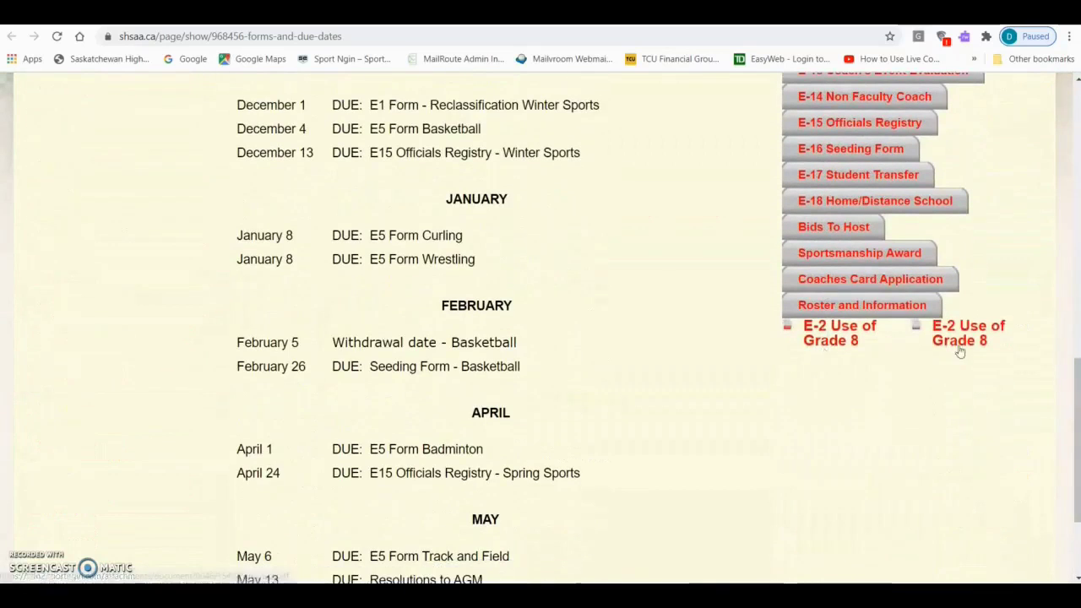